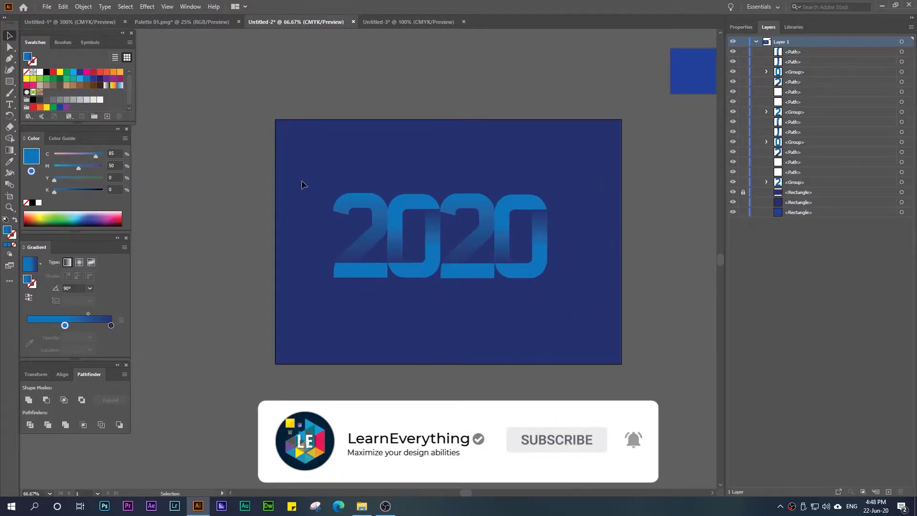
- Compare the finished 2020 design in Untitled-2 with the blank Untitled-3 document
click(379, 23)
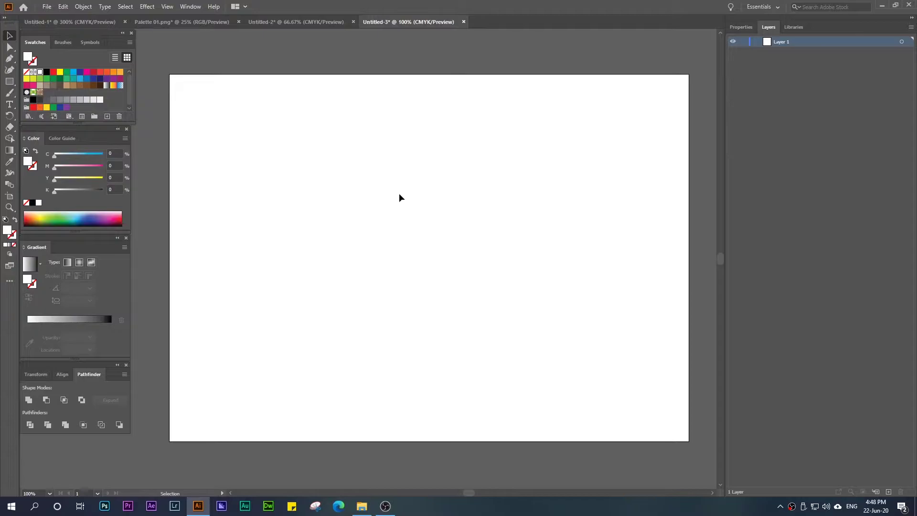
click(314, 24)
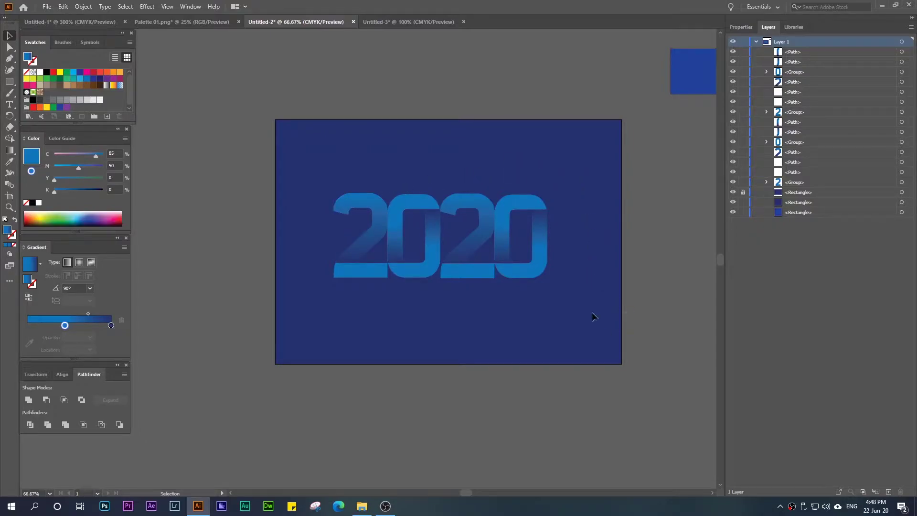
click(394, 22)
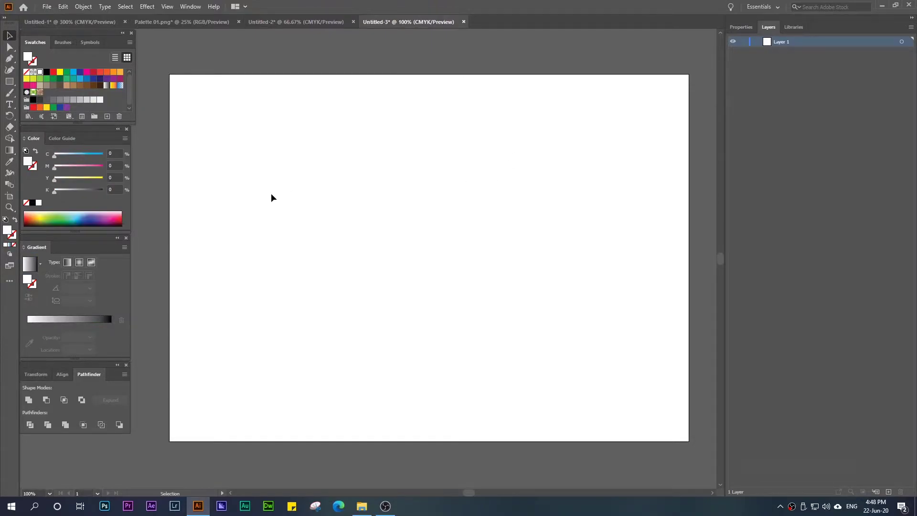
- Draw a small square above the artboard in Untitled-3 and fill it with the light blue swatch (C 70, M 15)
scroll(263, 219, down, 1)
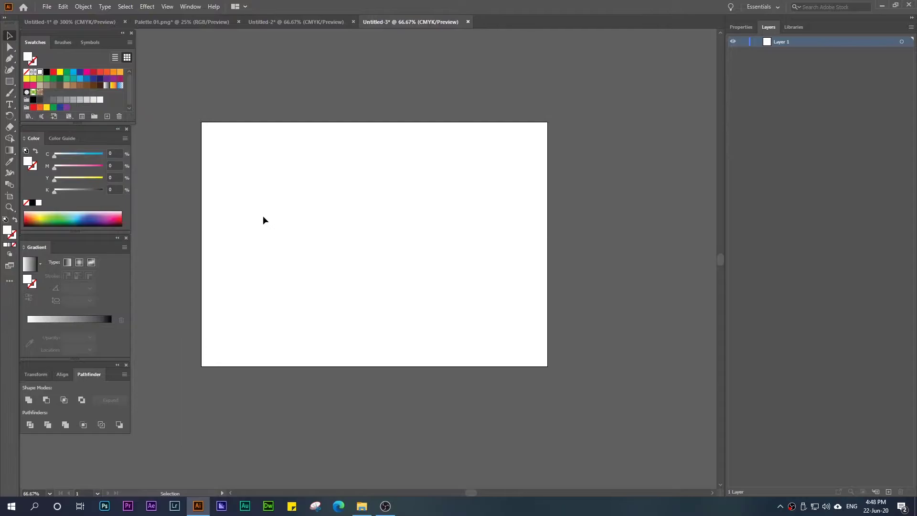
click(10, 81)
drag(464, 72, 498, 103)
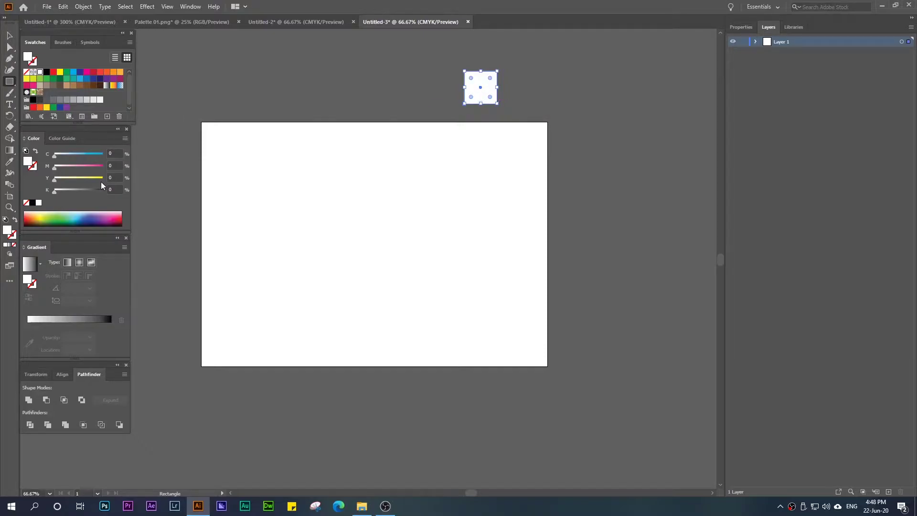
double_click(8, 231)
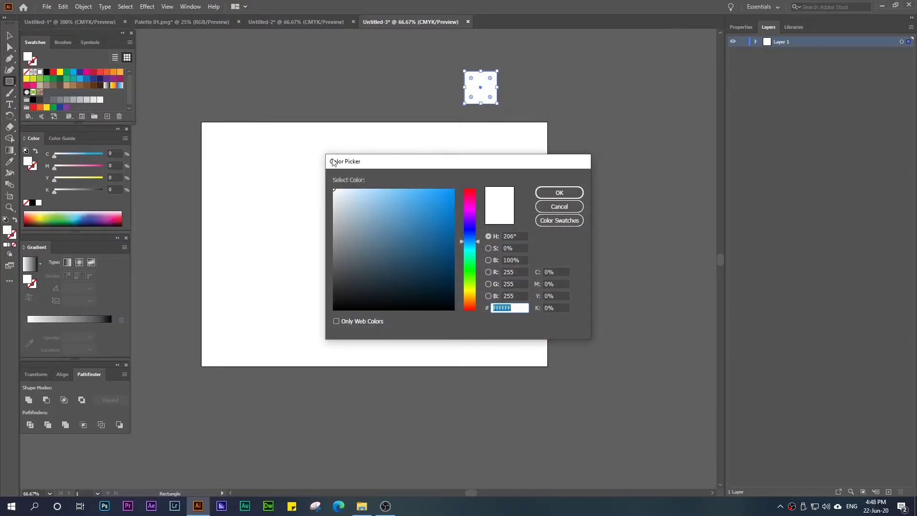
click(568, 206)
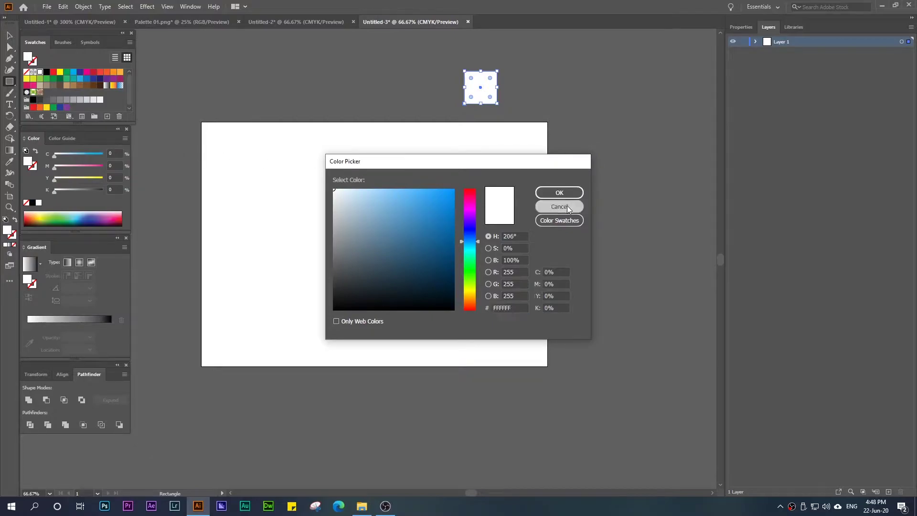
click(80, 79)
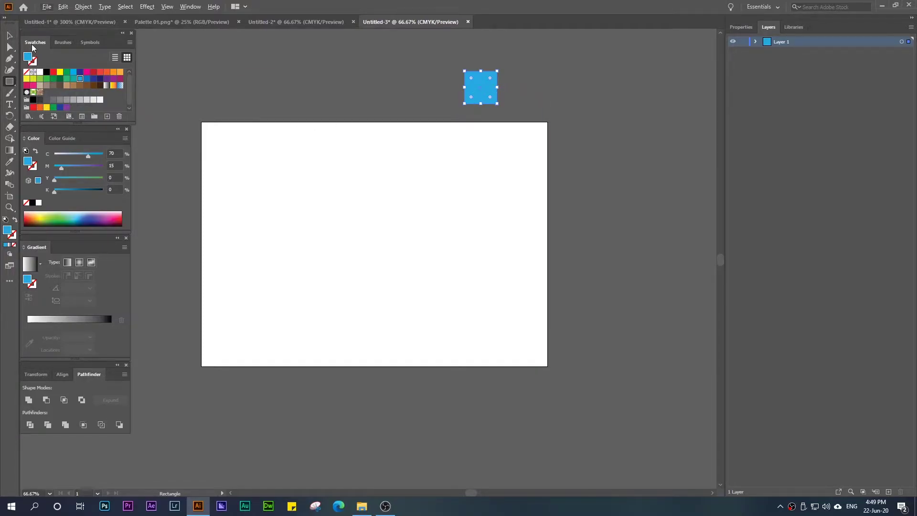
- Duplicate the light blue square just to its right and fill the copy with dark blue (C 100, M 95, Y 5)
key(alt+v)
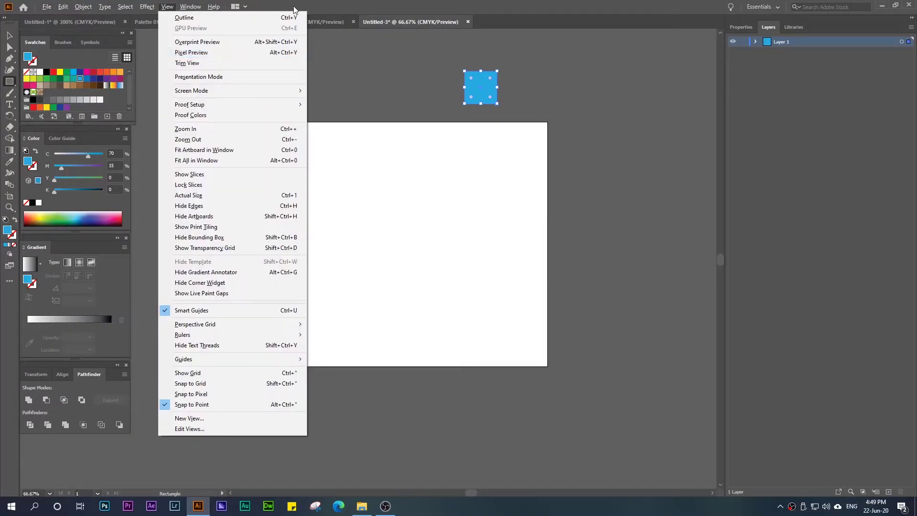
key(Escape)
key(v)
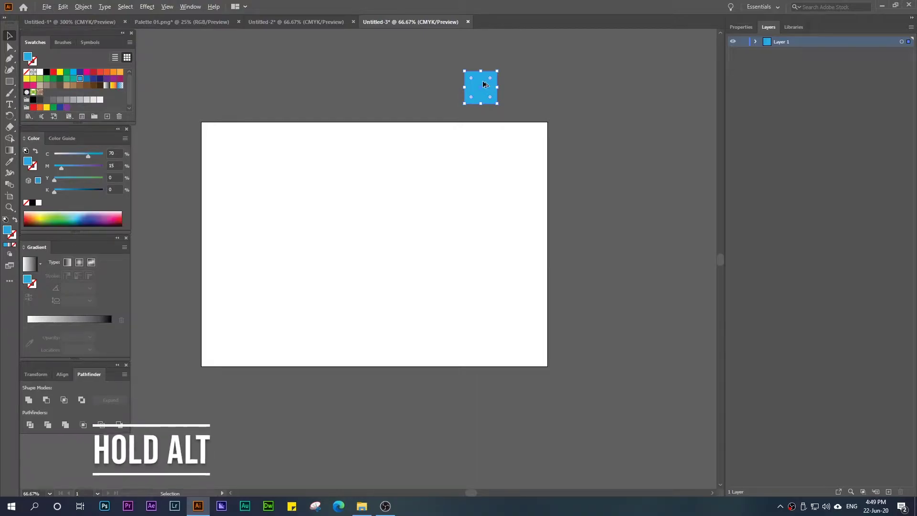
drag(483, 83, 525, 86)
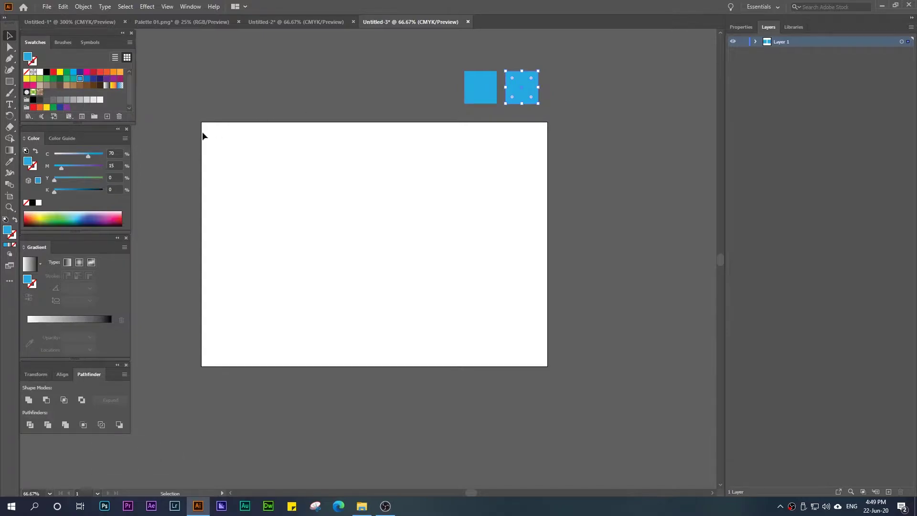
click(94, 79)
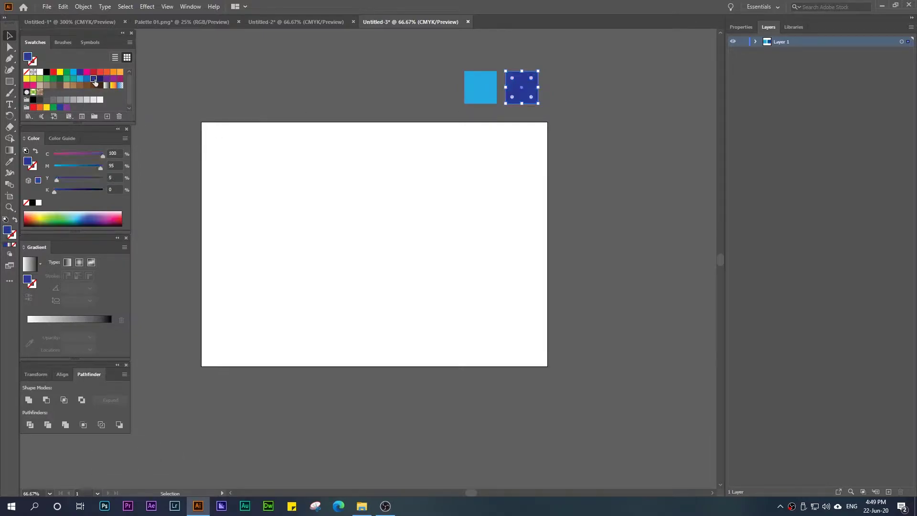
click(585, 109)
- Cover the whole artboard with a rectangle in the same dark blue as the second colour sample
click(308, 21)
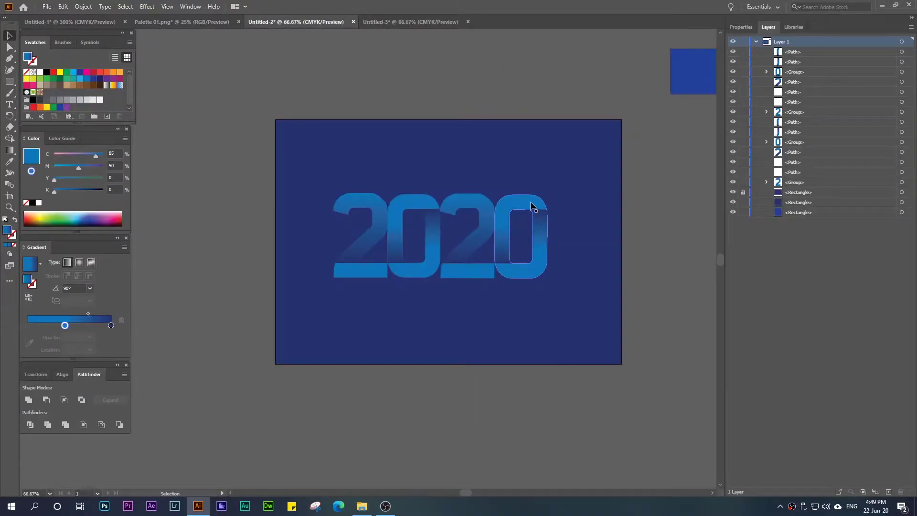
click(402, 22)
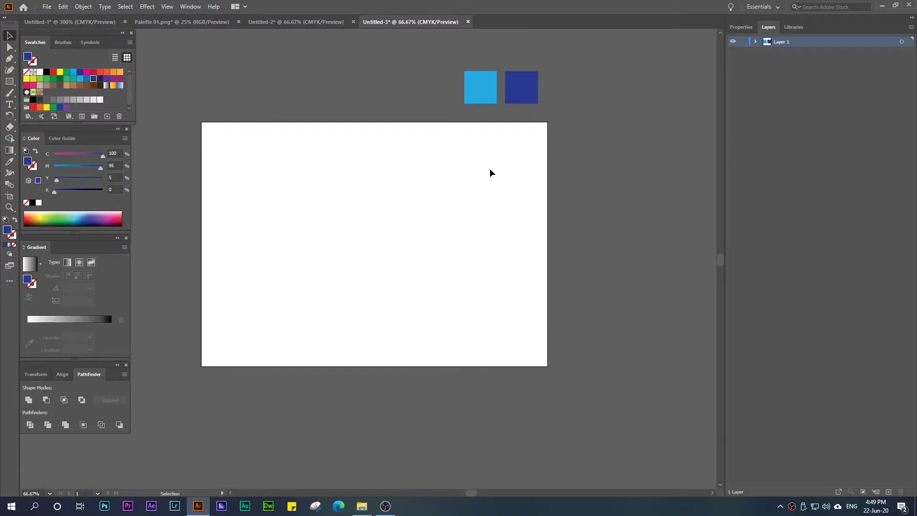
click(527, 93)
click(10, 81)
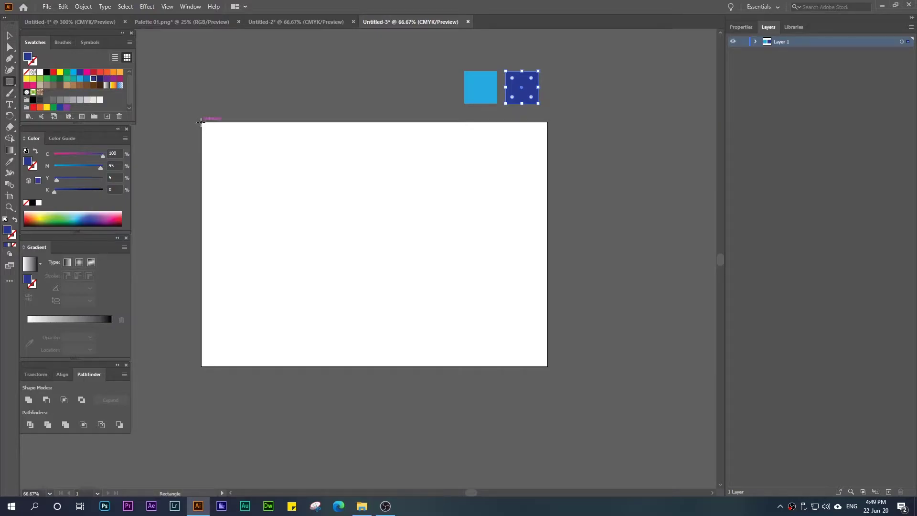
drag(201, 122, 547, 366)
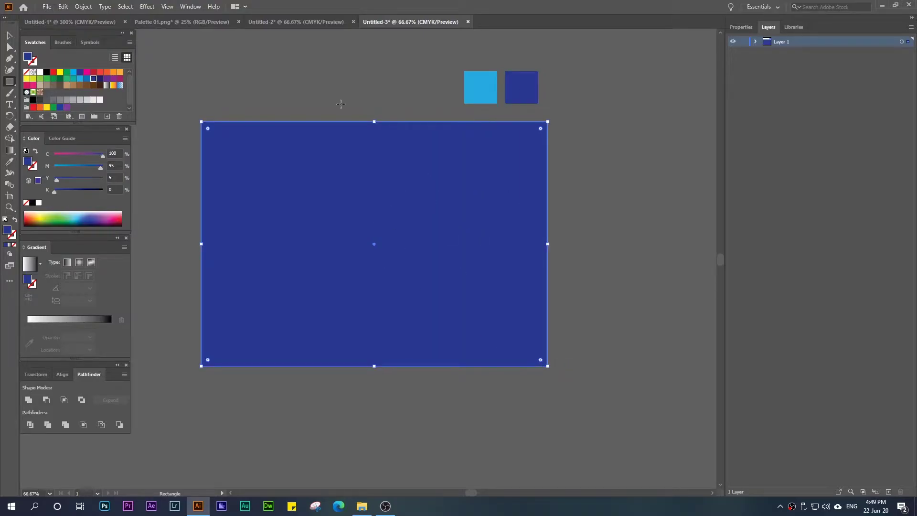
- Lock the dark blue background rectangle so it cannot be selected
click(311, 70)
key(Escape)
key(ctrl+2)
key(ctrl+2)
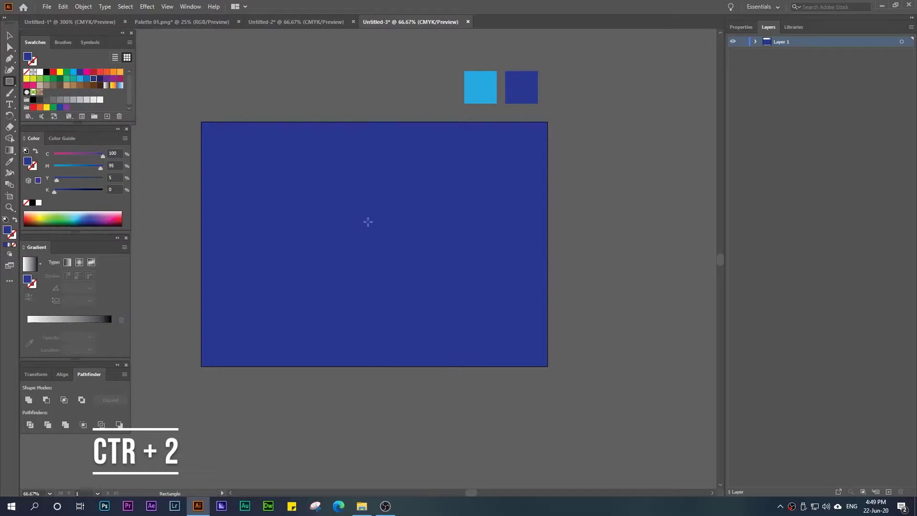
click(368, 221)
key(Escape)
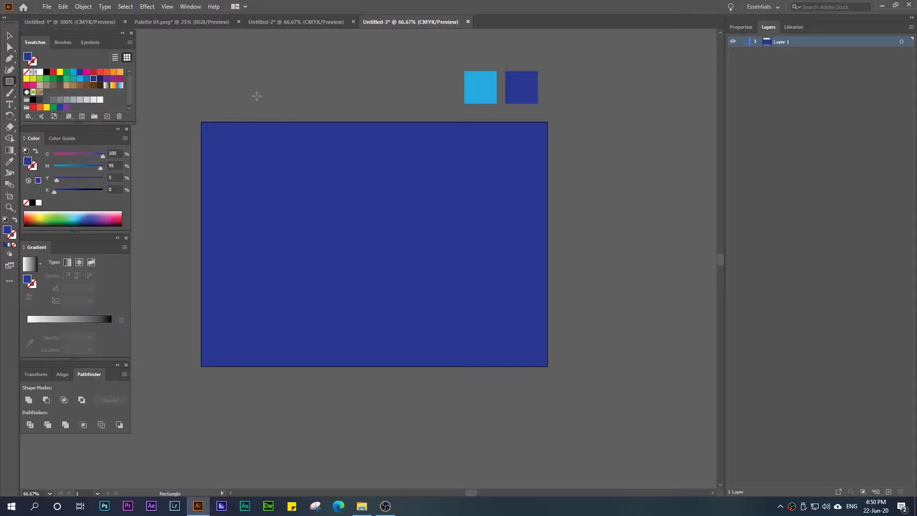
- Add a text object reading "2" at 72 pt on the left half of the background
key(ctrl+Tab)
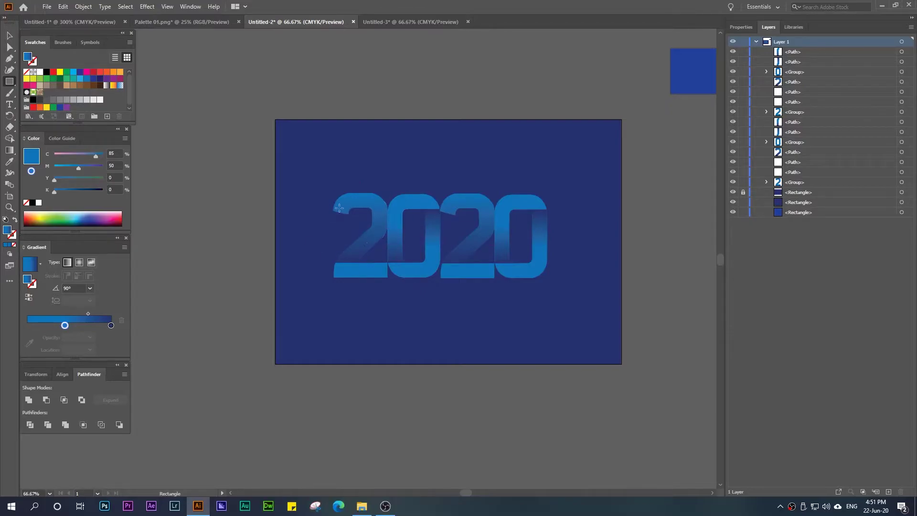
click(409, 22)
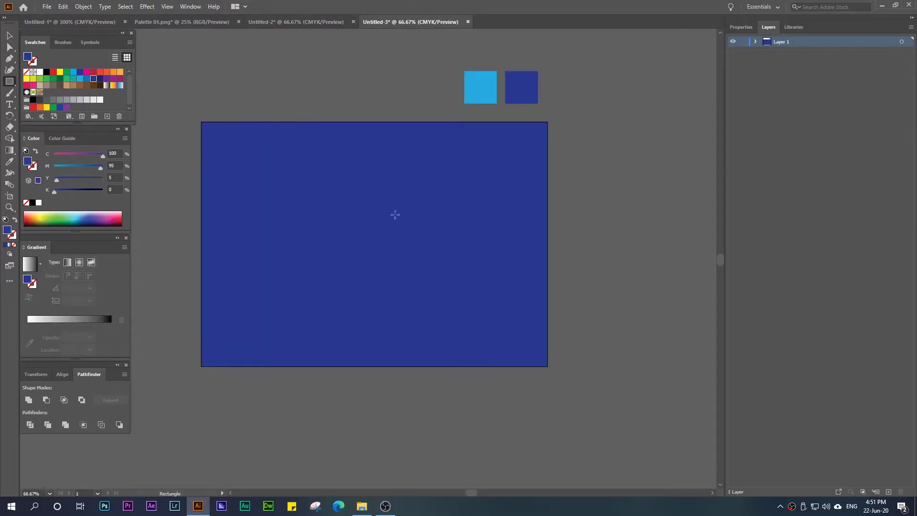
drag(337, 221, 368, 223)
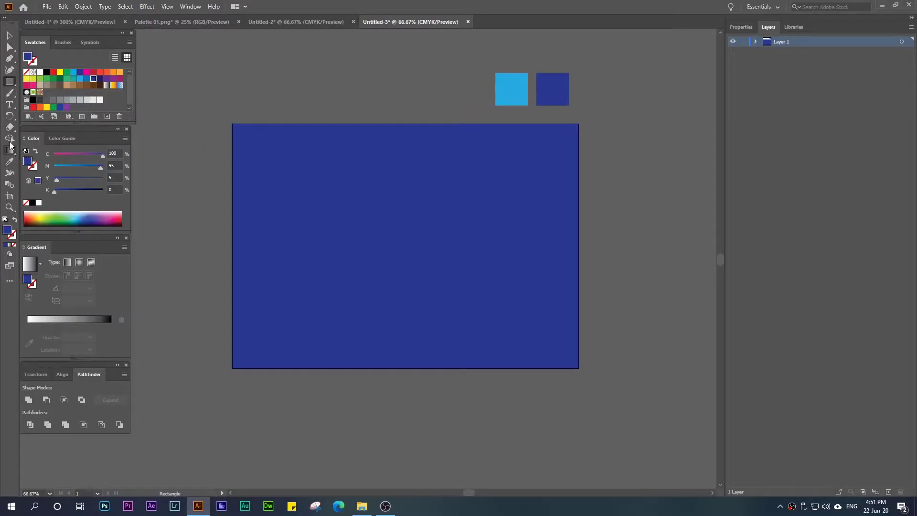
click(9, 104)
click(303, 219)
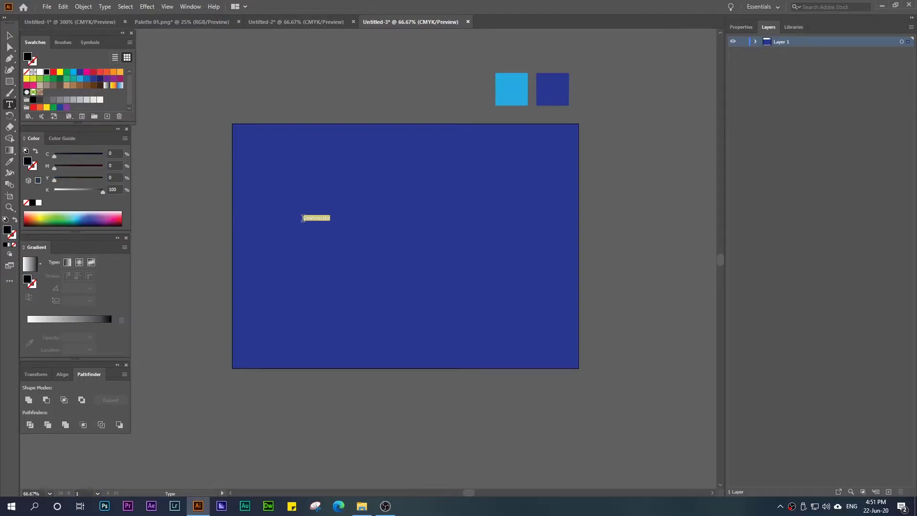
click(740, 27)
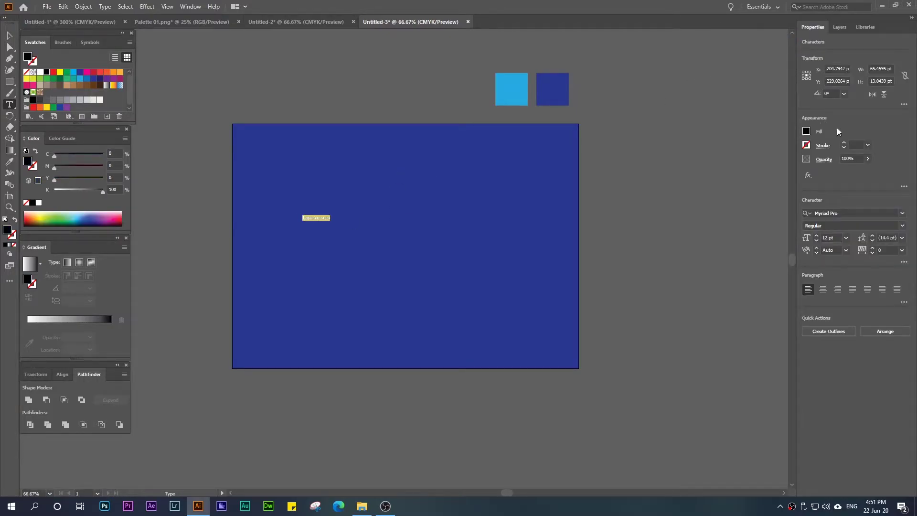
click(845, 238)
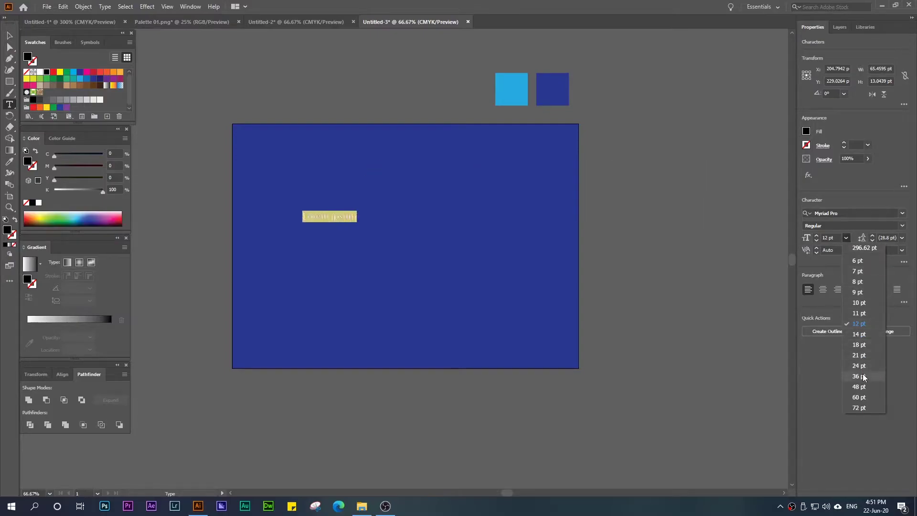
click(859, 407)
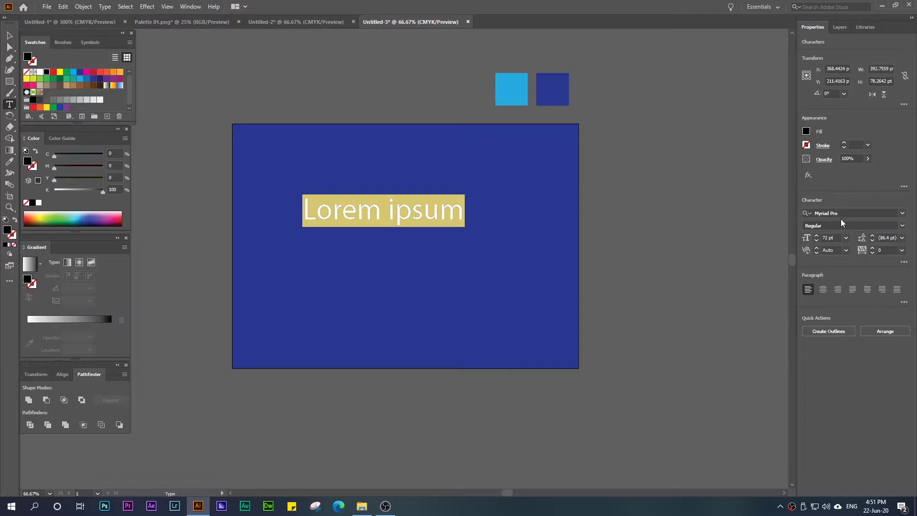
text(2)
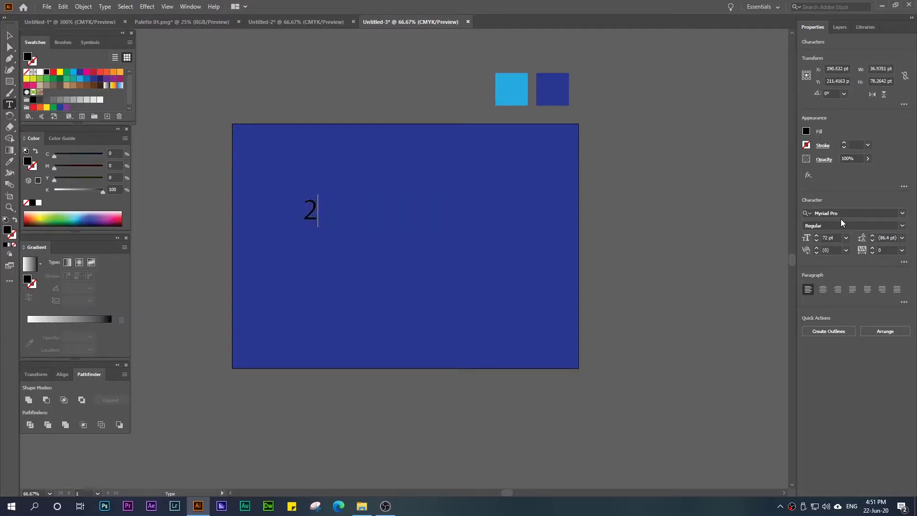
- Change the font of the "2" to UKNumberPlate
key(shift+Left)
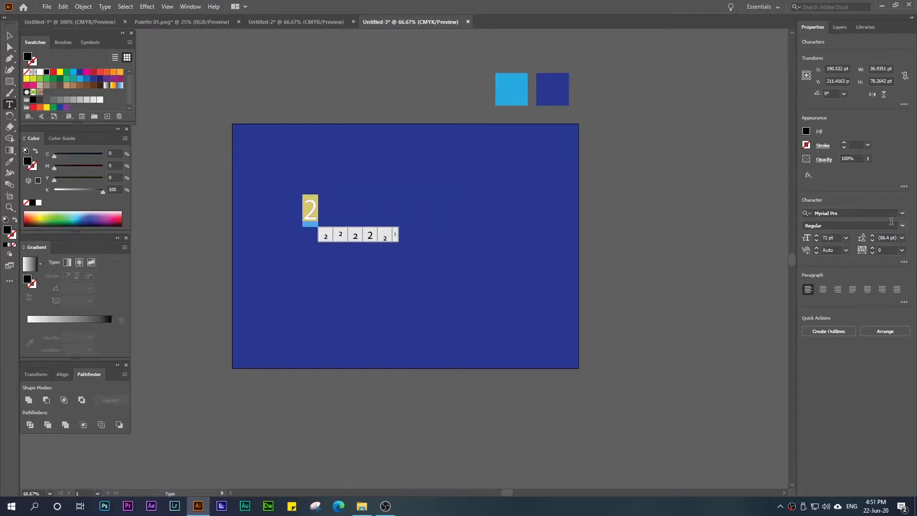
click(839, 212)
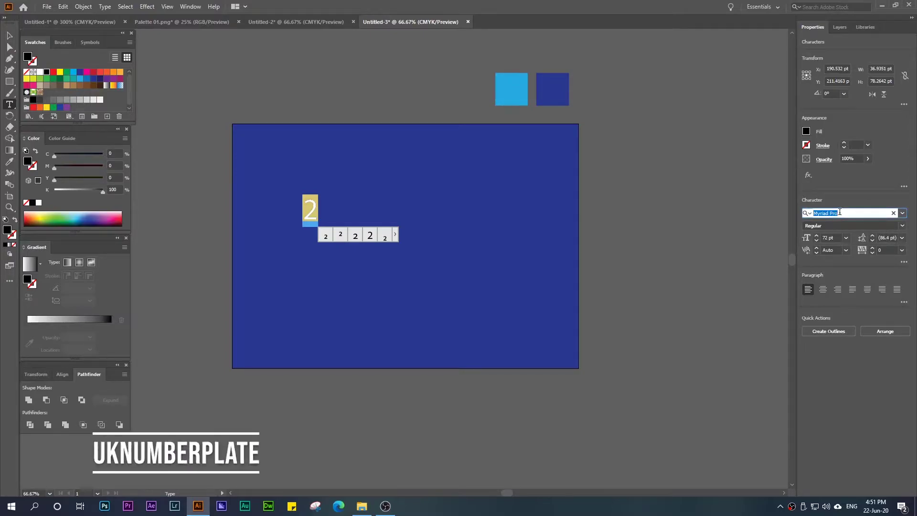
text(uk)
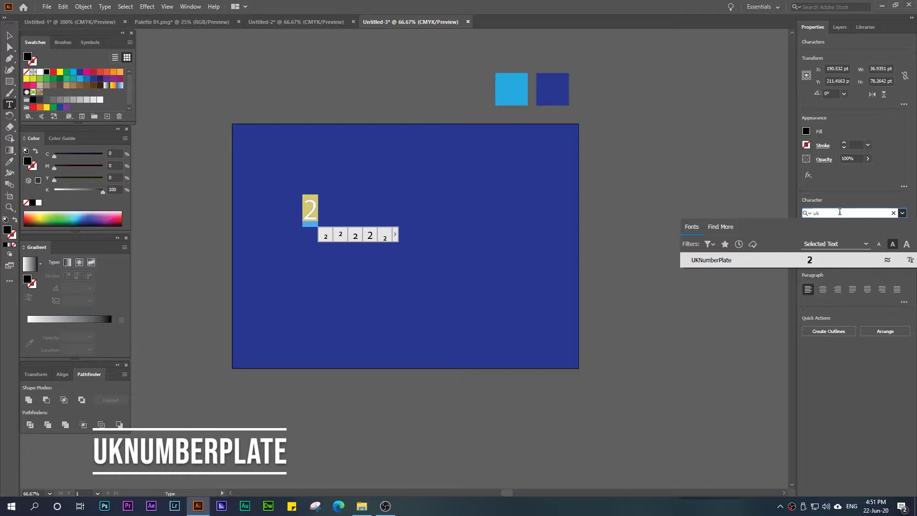
click(721, 262)
- Enlarge the "2" to about 251 pt and position it in the left part of the artboard
click(9, 36)
drag(319, 219, 369, 284)
drag(344, 246, 326, 237)
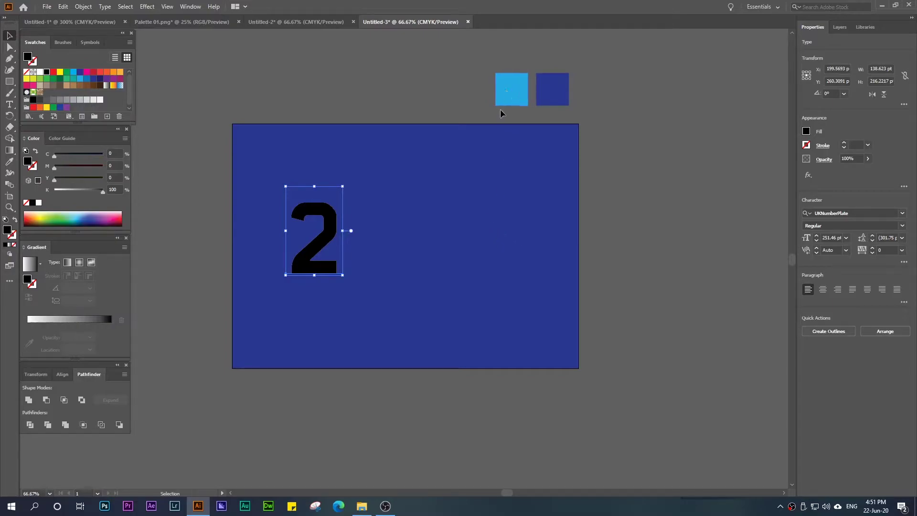
- Fill the "2" with the light blue sample's colour 27AAE1 and move it slightly up
click(520, 96)
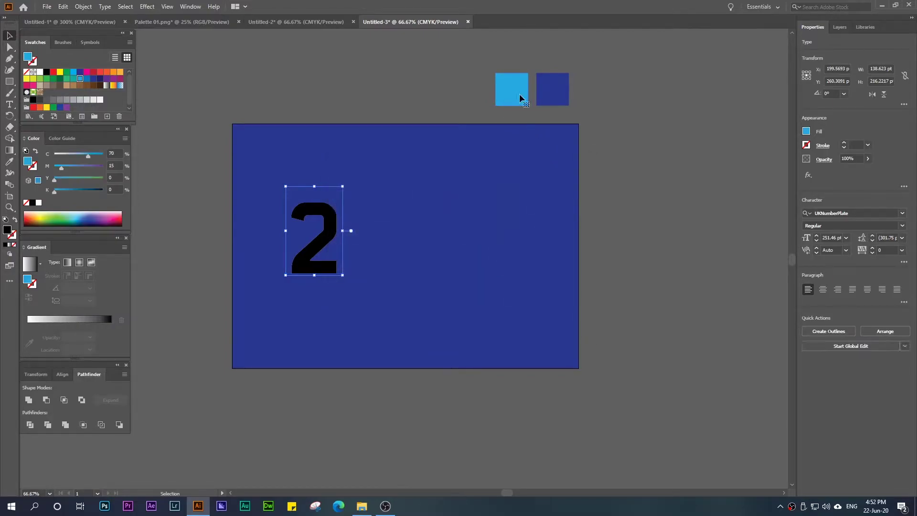
click(520, 97)
double_click(7, 230)
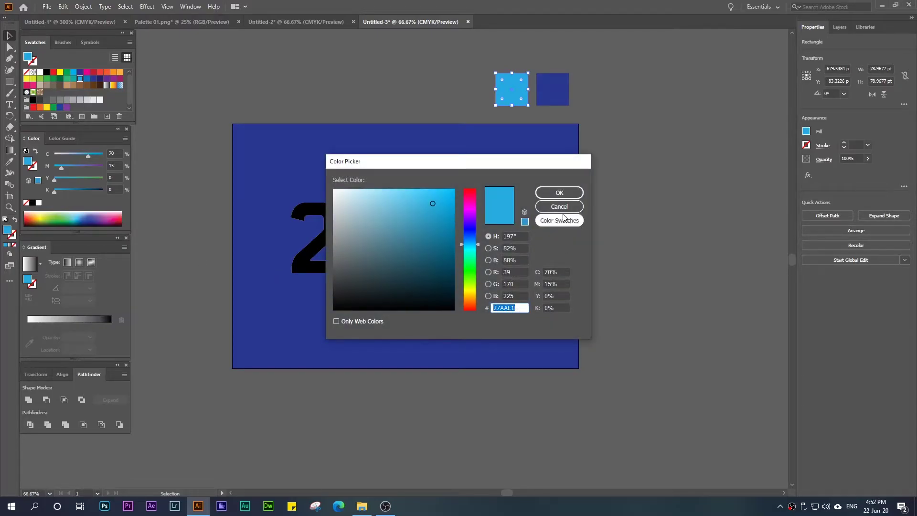
click(562, 193)
click(325, 220)
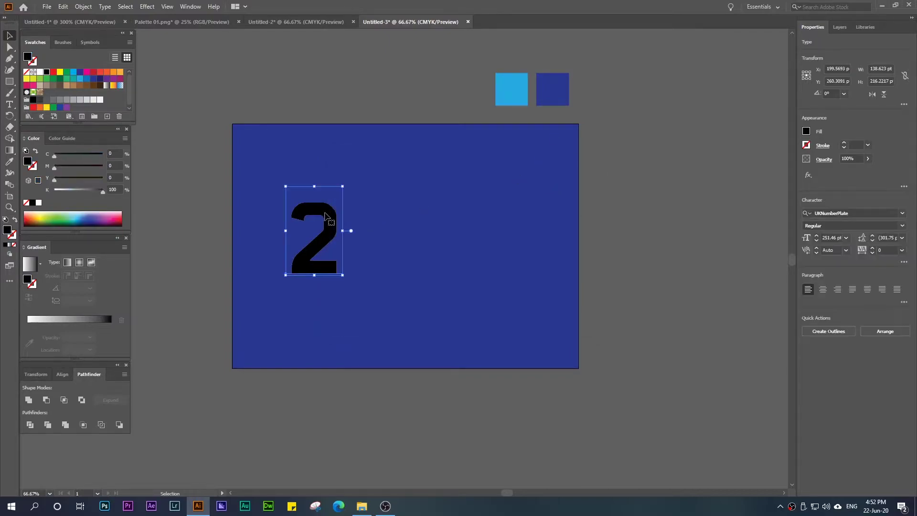
double_click(8, 231)
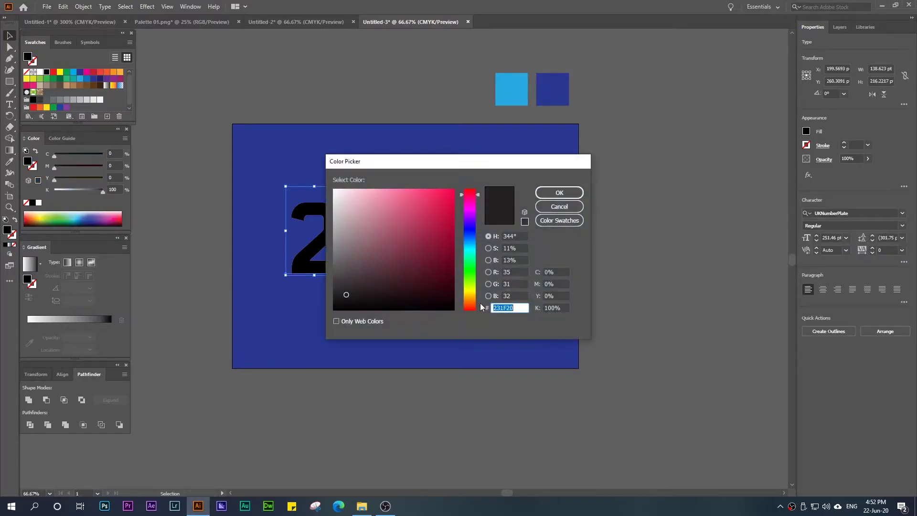
click(557, 193)
drag(328, 219, 334, 200)
click(400, 234)
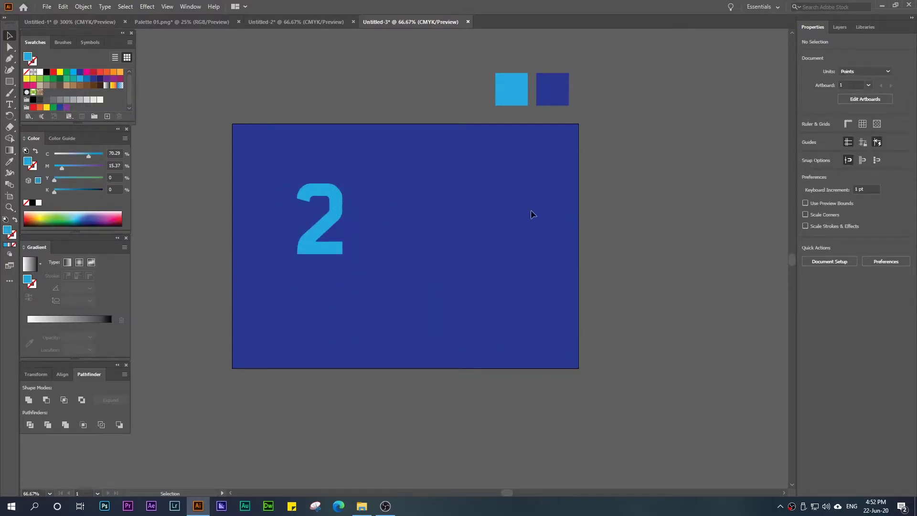
- Duplicate the light blue "2" and place the copy beside the original
click(326, 203)
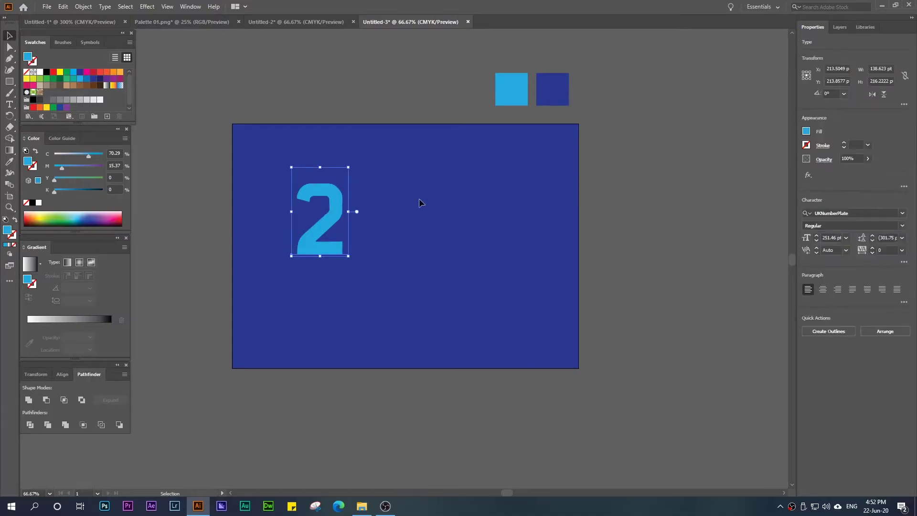
key(a)
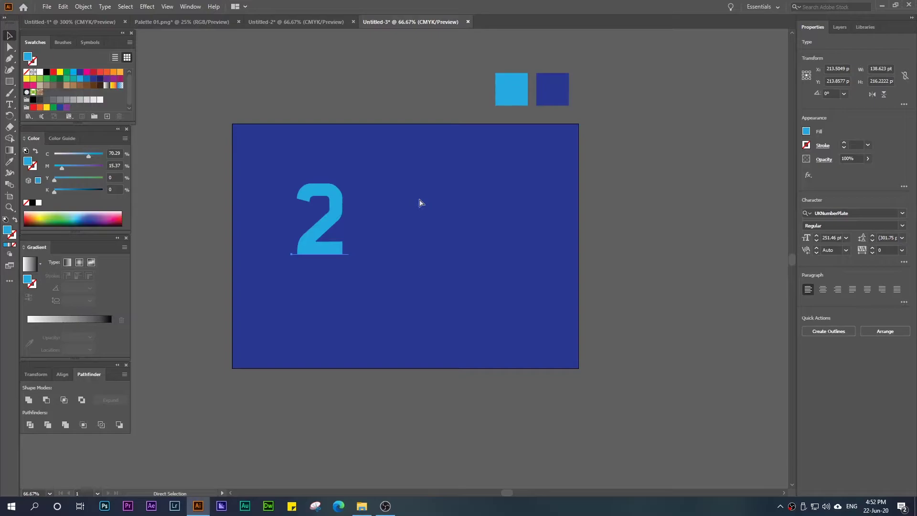
key(ctrl+c)
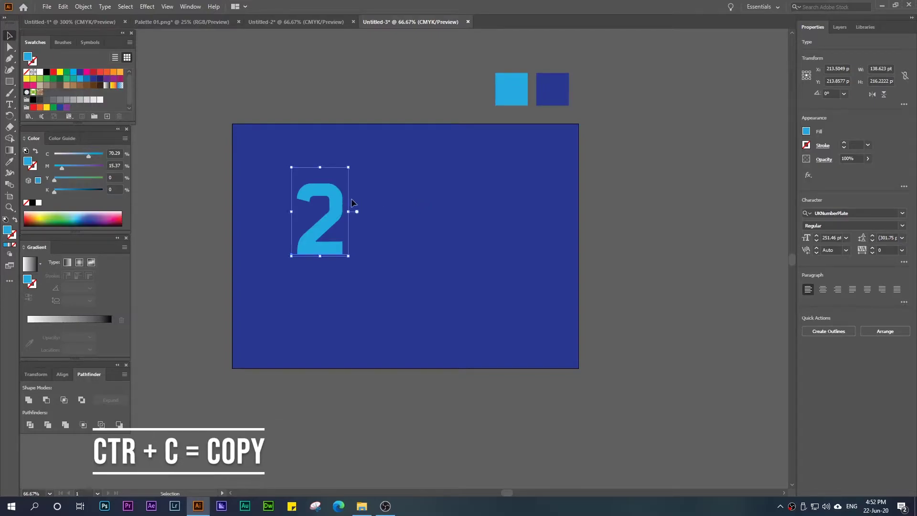
key(ctrl+f)
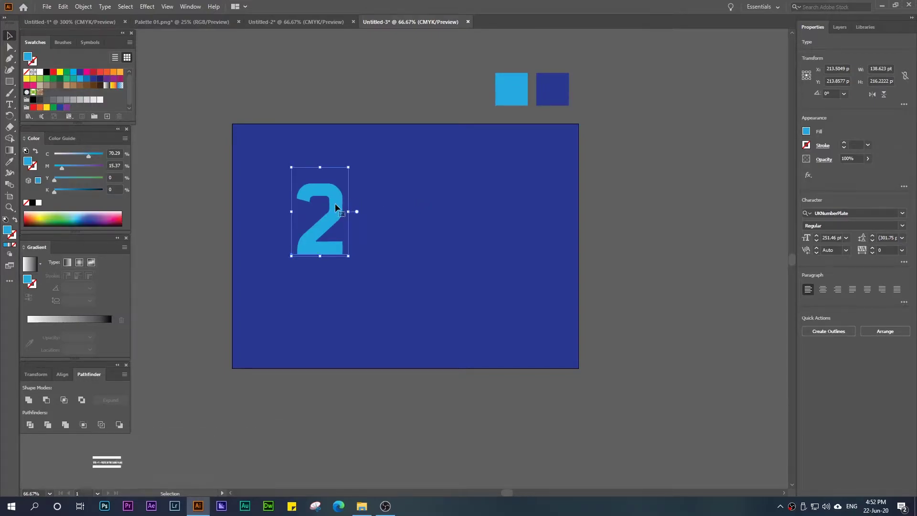
drag(335, 207, 384, 202)
- Change the copied digit to "0" and move it further to the right of the "2"
double_click(383, 202)
key(BackSpace)
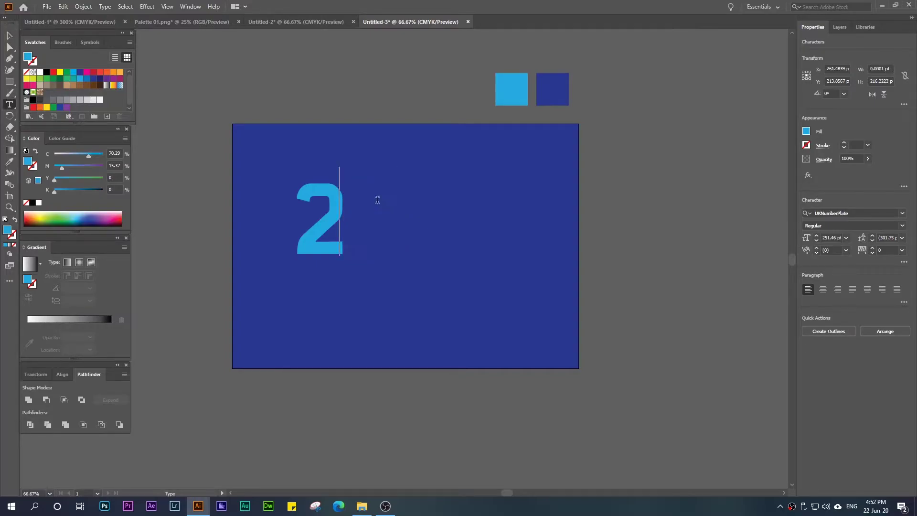
text(0)
key(Escape)
drag(384, 200, 404, 211)
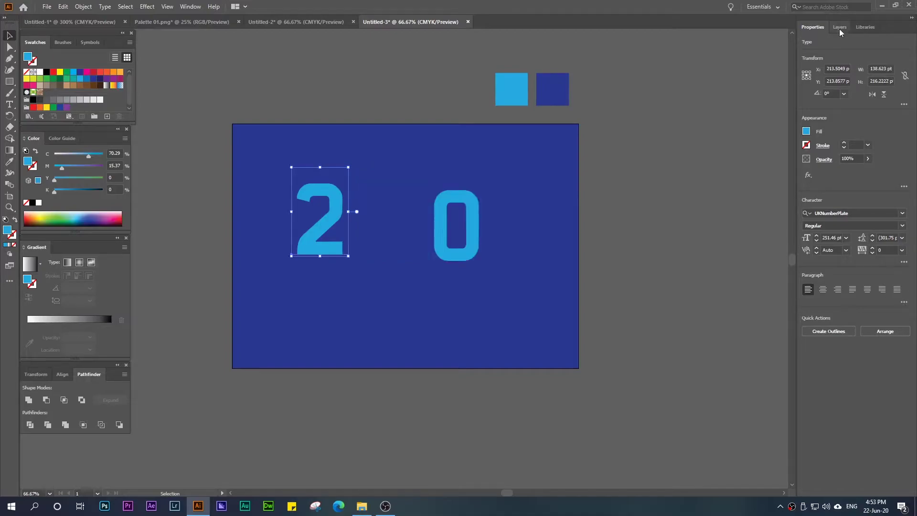
- List the contents of Layer 1 and convert the "2" text to outlines
click(839, 27)
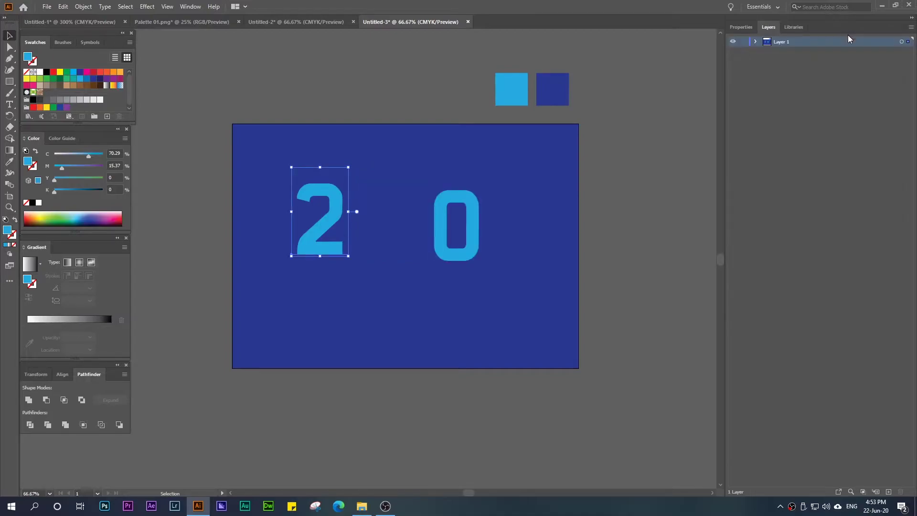
click(755, 43)
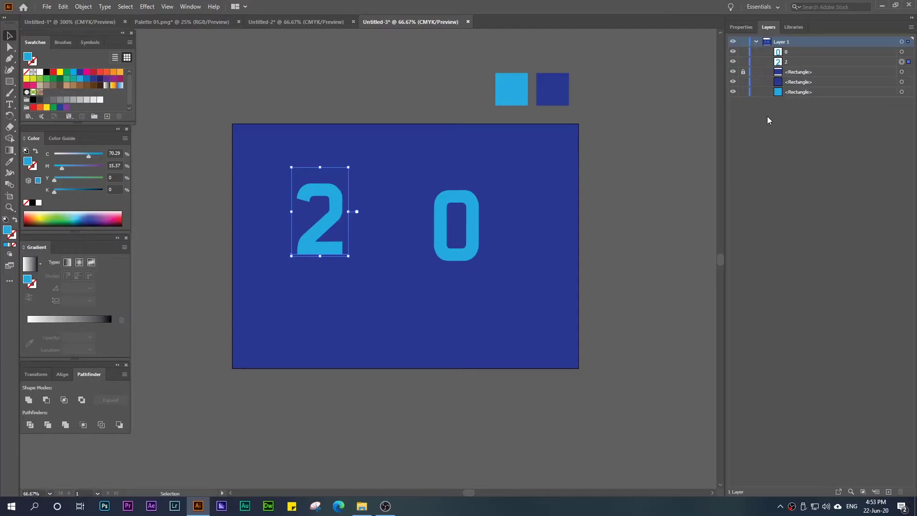
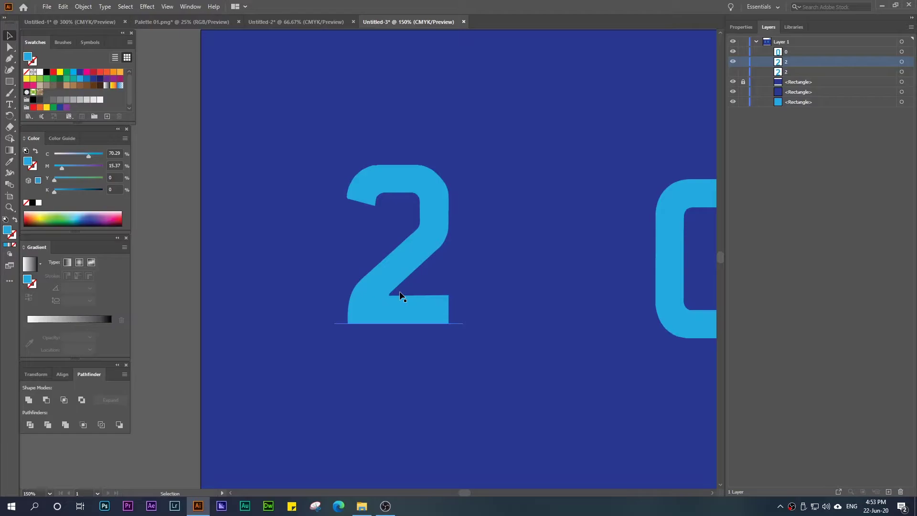
click(391, 261)
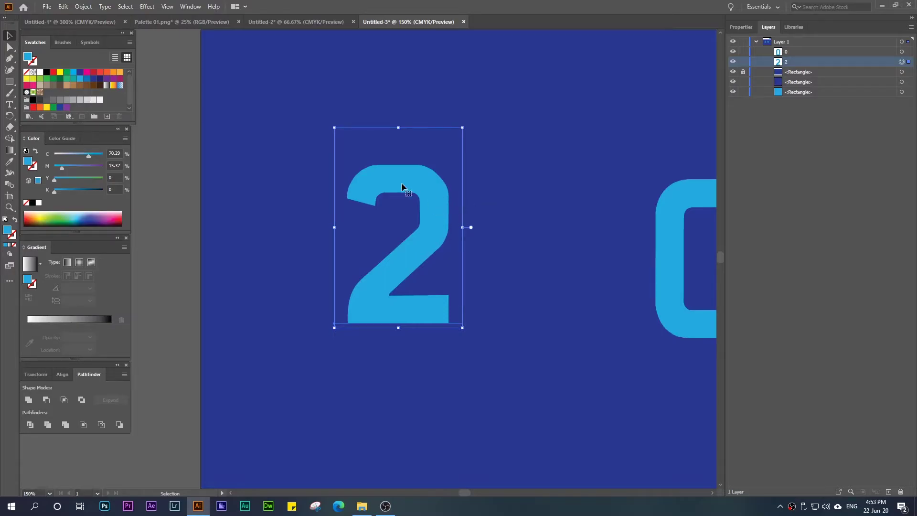
click(104, 7)
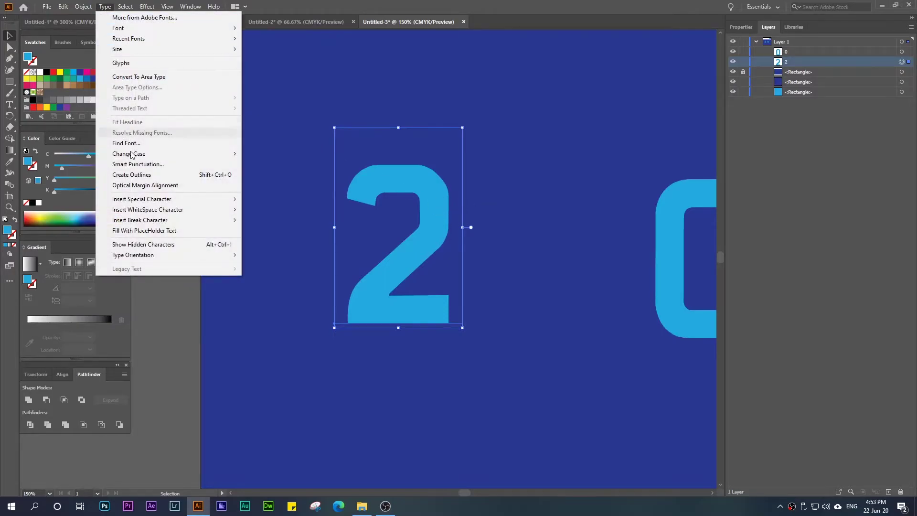
click(140, 176)
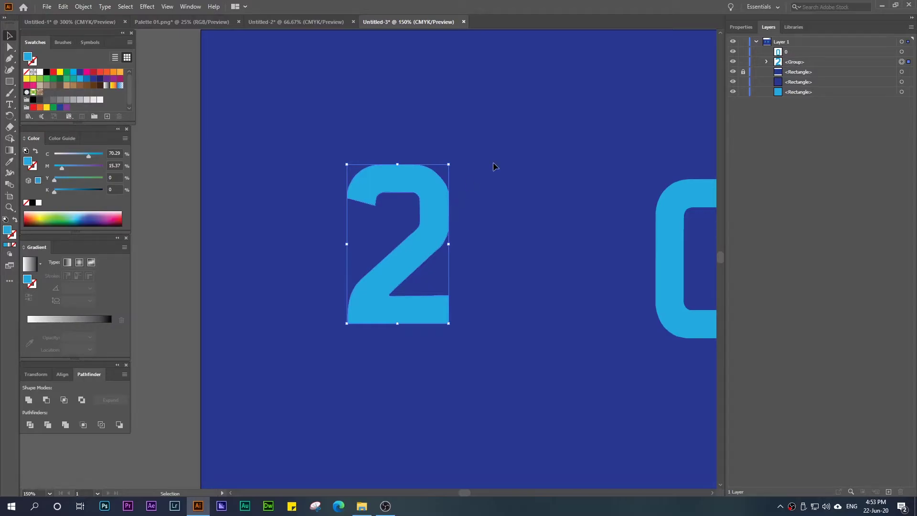
- Duplicate the outlined "2" in place, hide the lower copy and make the upper group active
key(a)
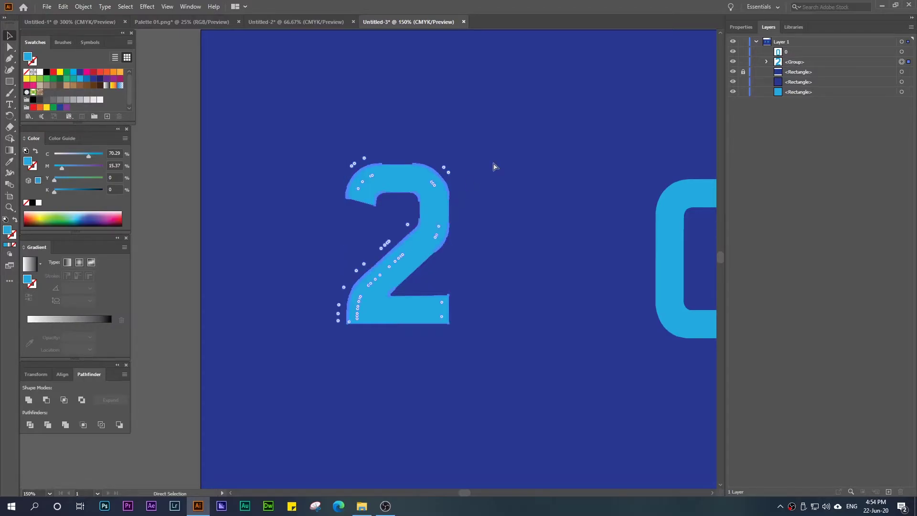
key(ctrl+c)
key(ctrl+f)
key(v)
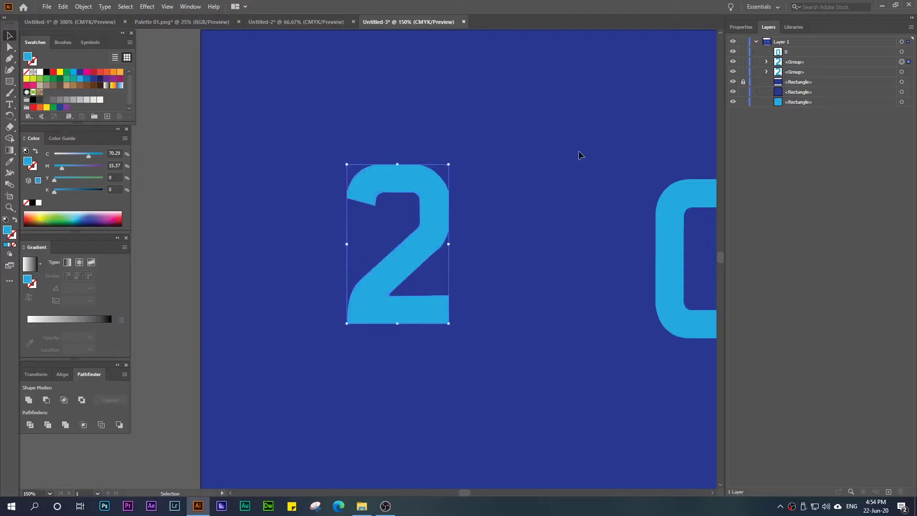
click(804, 72)
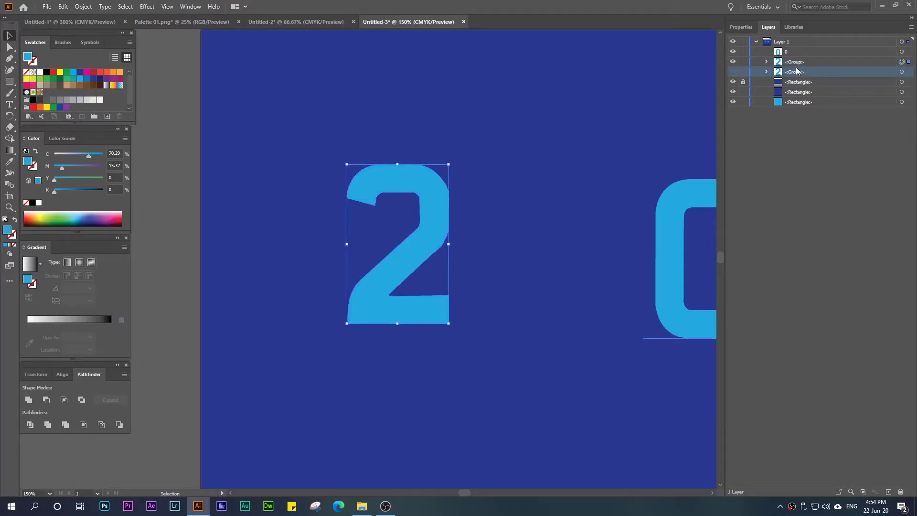
click(794, 61)
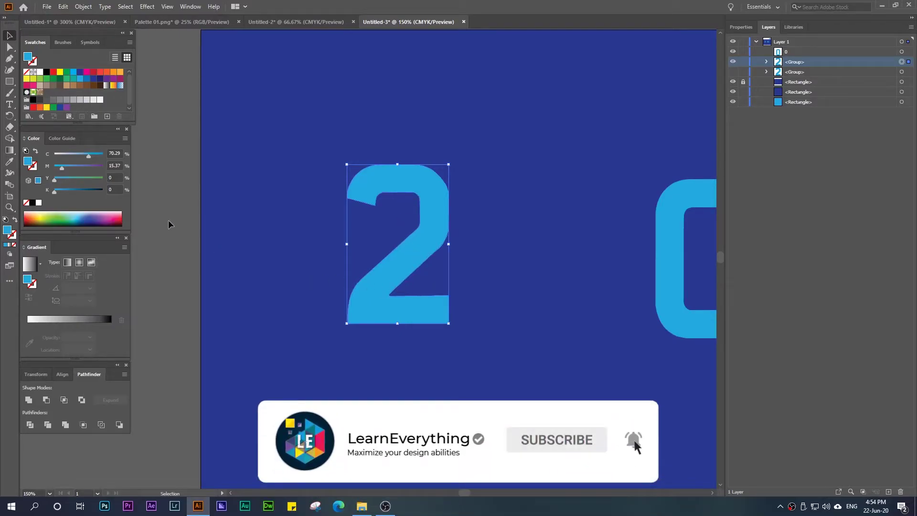
- With nothing selected, draw a closed rectangular Pen path covering the "2" above the upper edge of its base bar
click(10, 59)
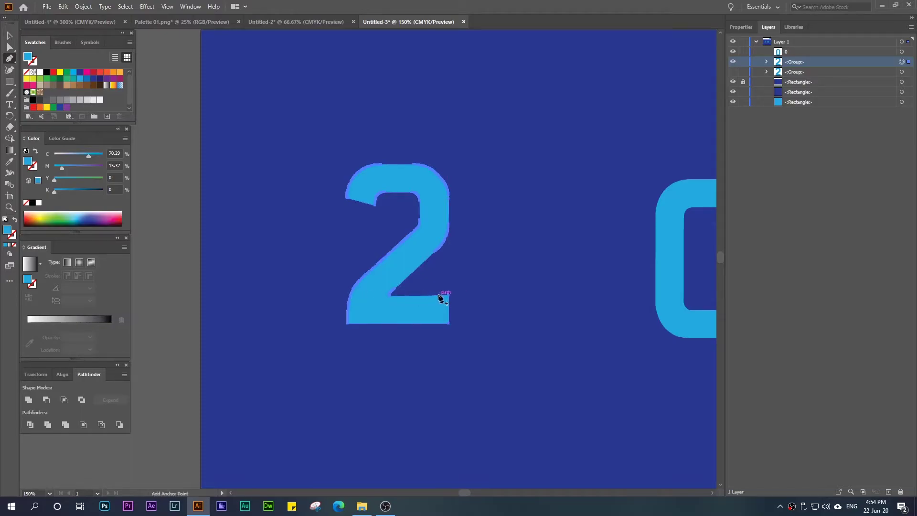
key(v)
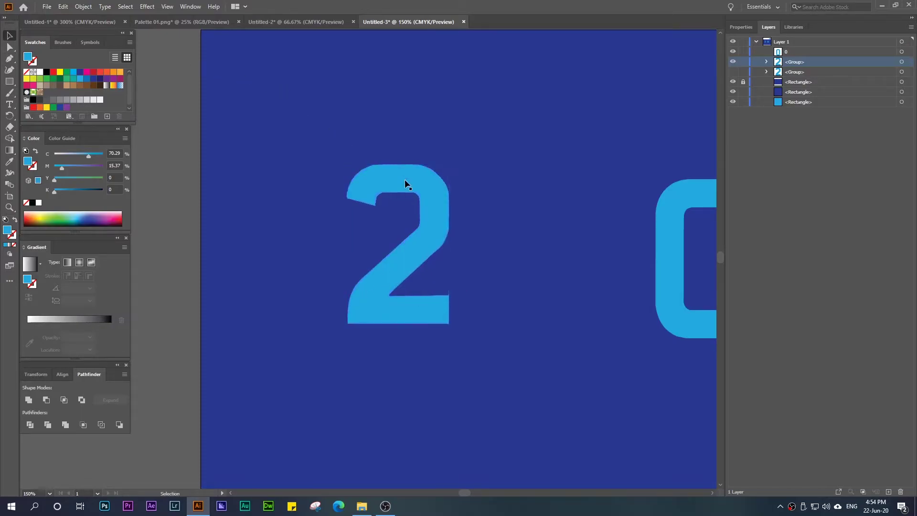
click(285, 109)
click(9, 59)
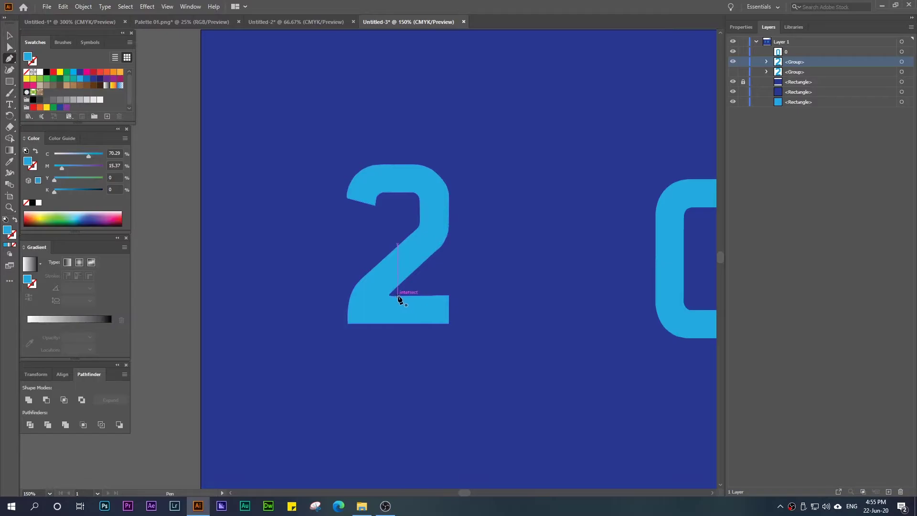
click(449, 296)
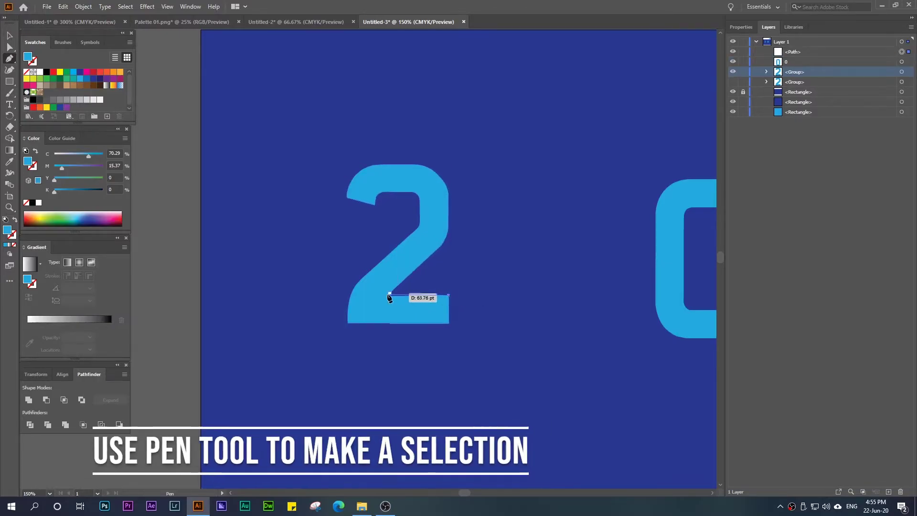
shift+click(329, 296)
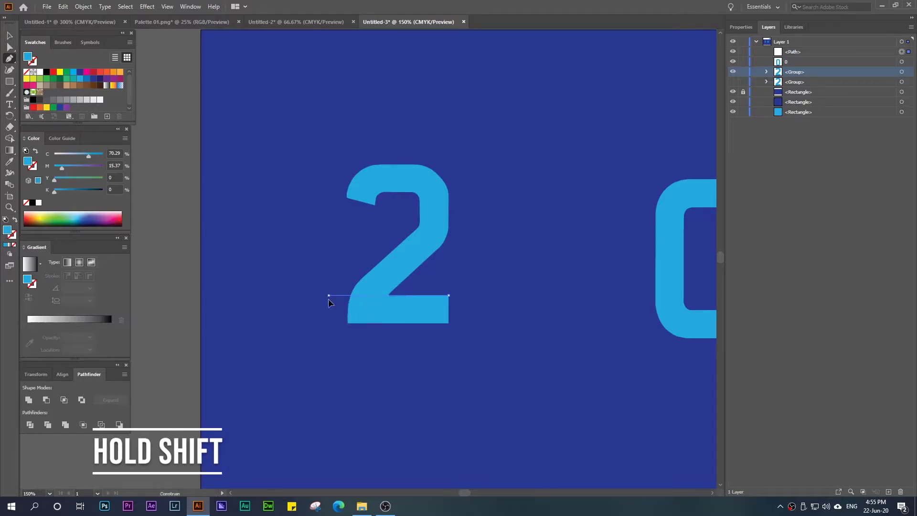
shift+click(334, 126)
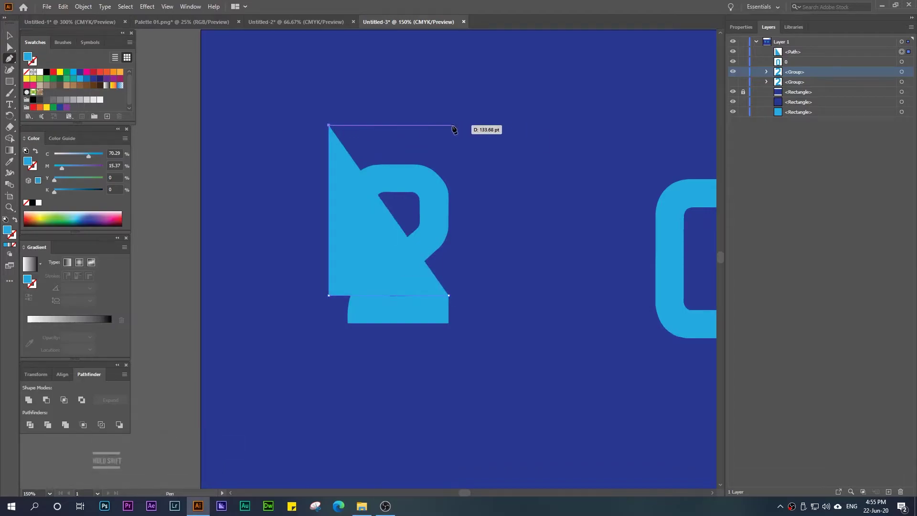
shift+click(487, 136)
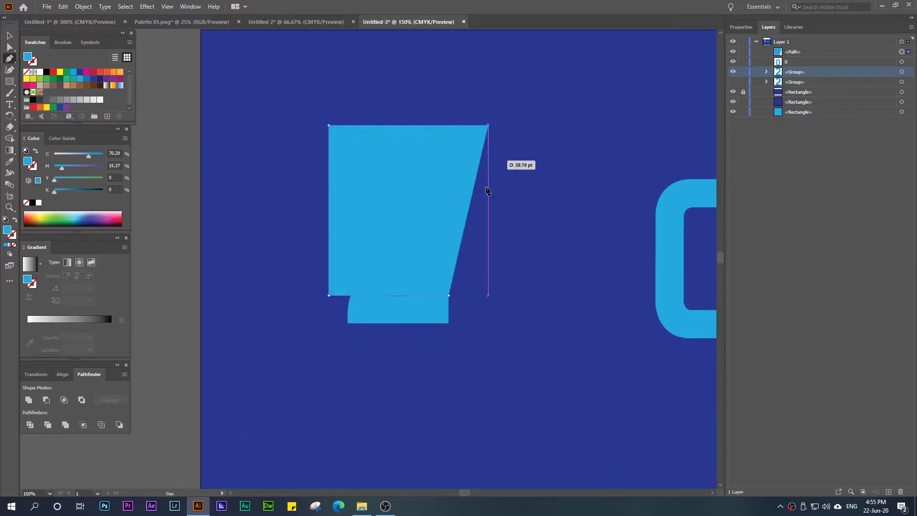
shift+click(487, 296)
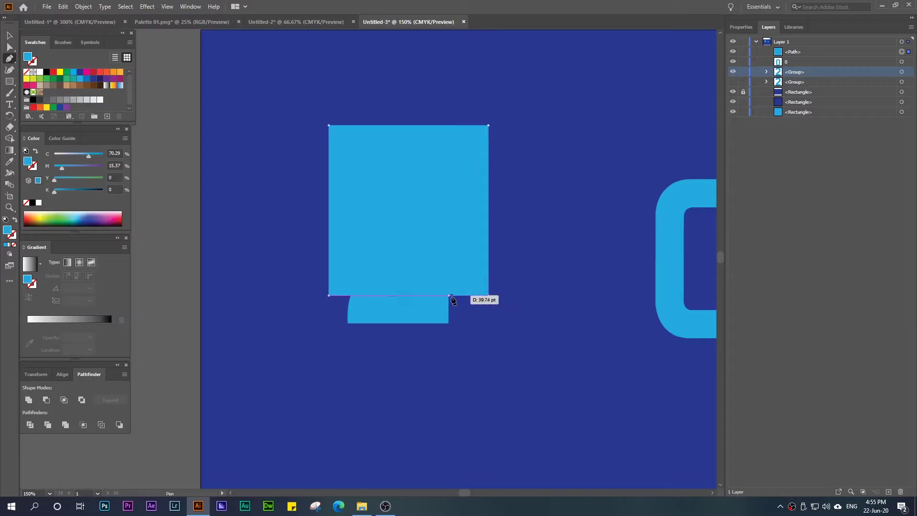
click(449, 296)
- Intersect the rectangular path with the visible "2" so only the part above the base bar is kept
click(8, 35)
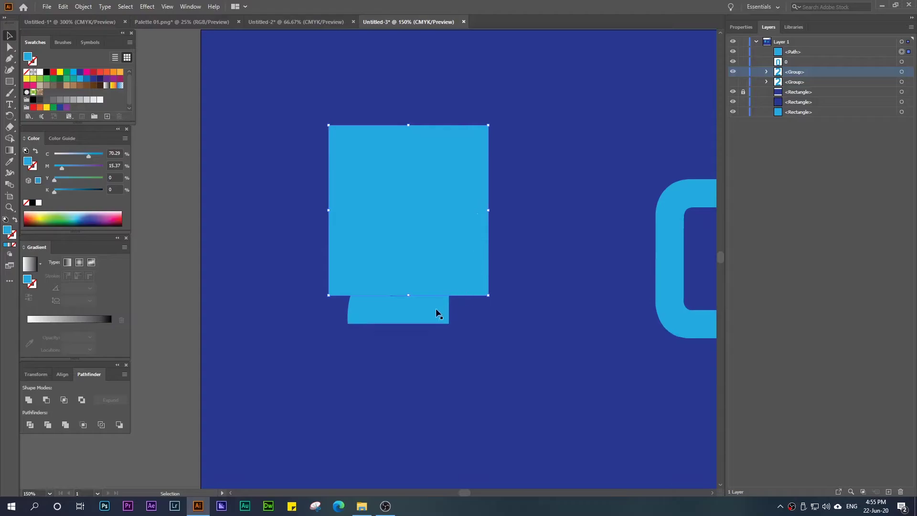
shift+click(403, 314)
click(180, 8)
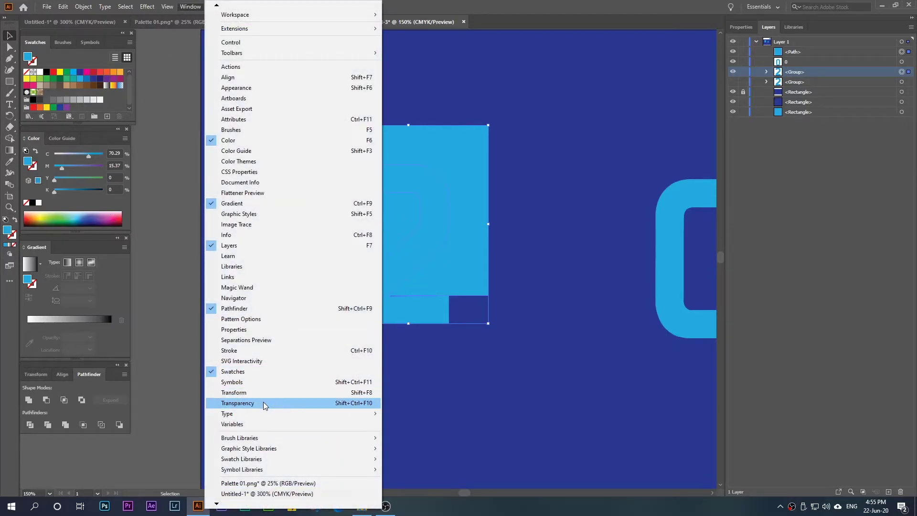
click(120, 354)
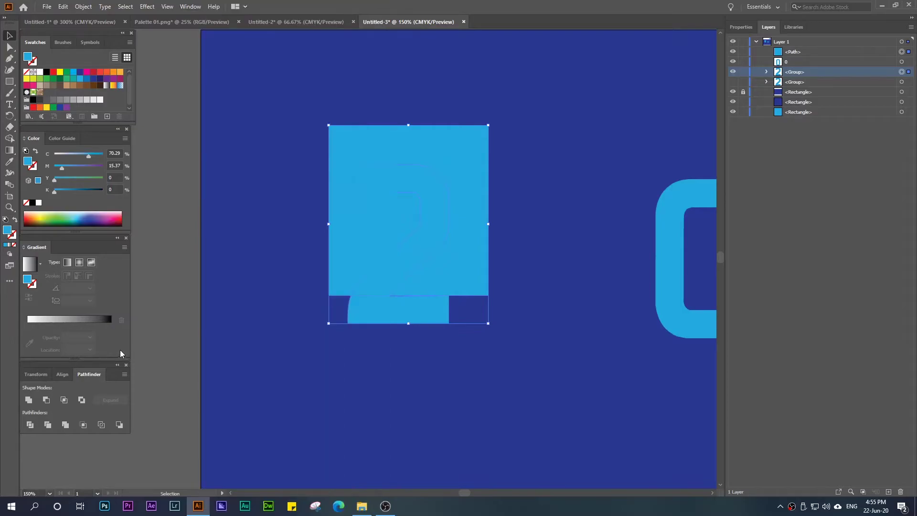
click(64, 402)
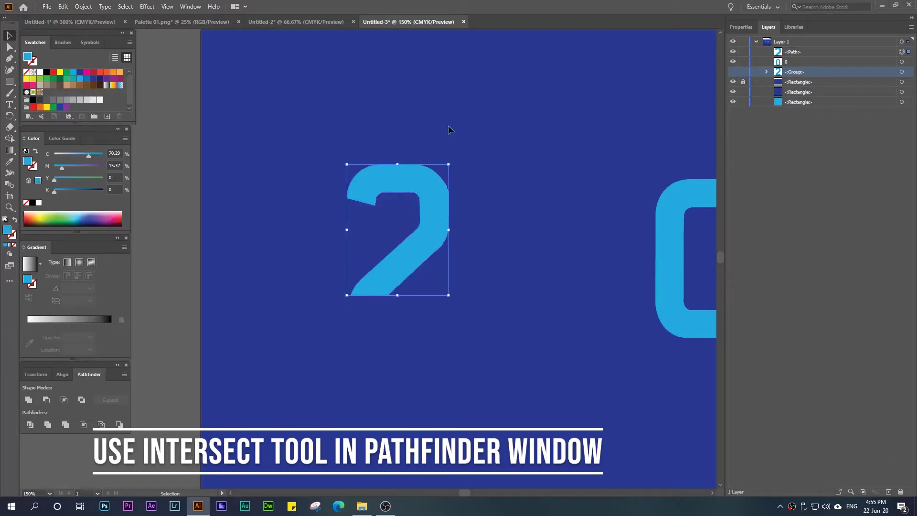
- Fill the cut "2" path with a white-to-black linear gradient at an angle of -90°
click(431, 227)
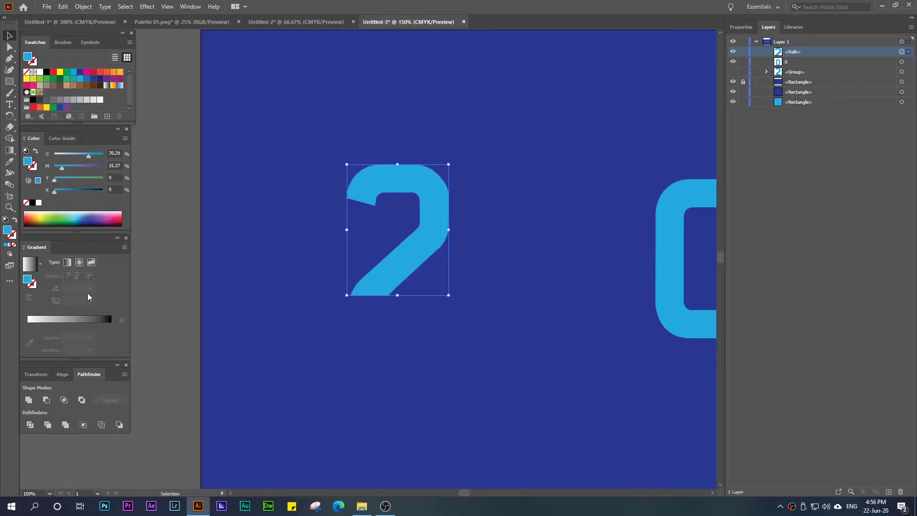
click(10, 245)
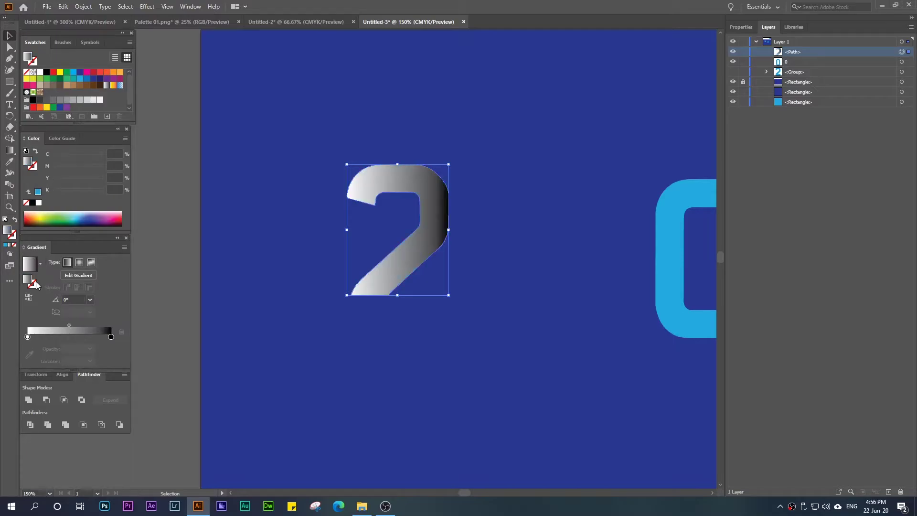
click(90, 300)
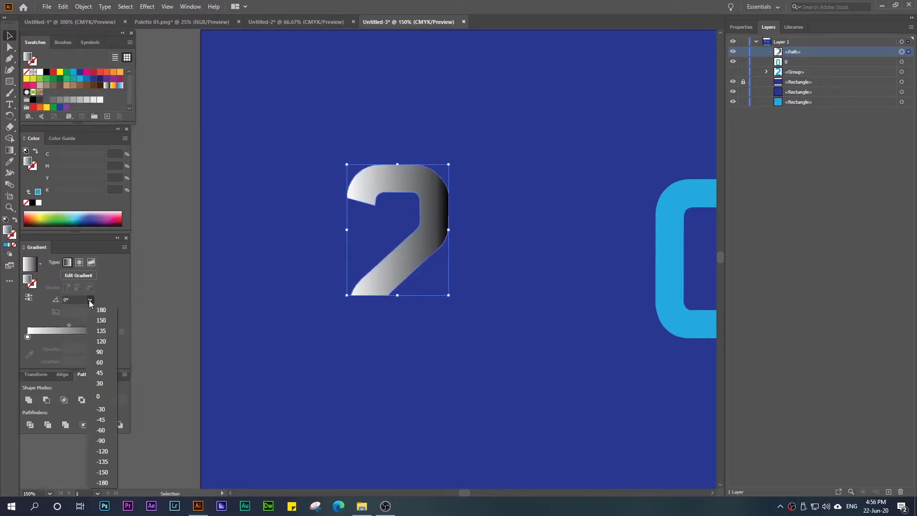
click(102, 440)
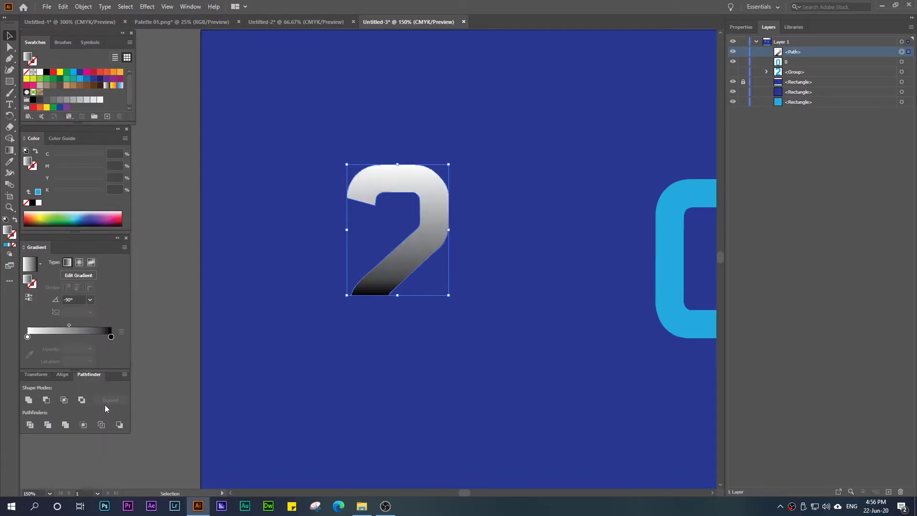
- Copy the hex code 27AAE1 from the fill of the light blue reference square above the artboard
double_click(27, 336)
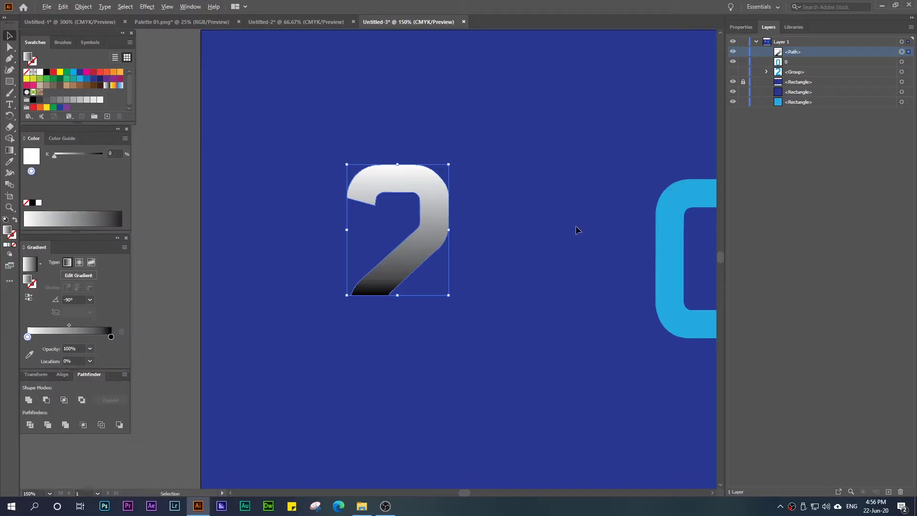
scroll(576, 227, down, 1)
drag(502, 307, 452, 321)
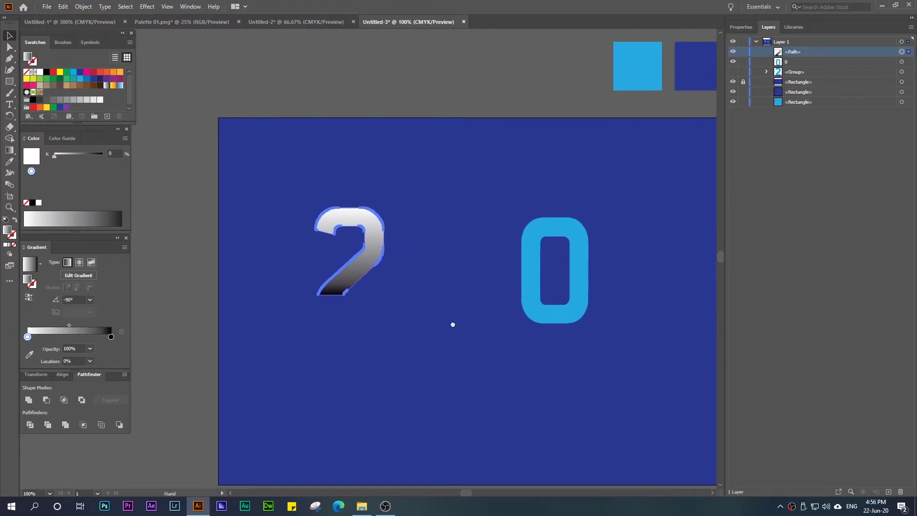
click(647, 69)
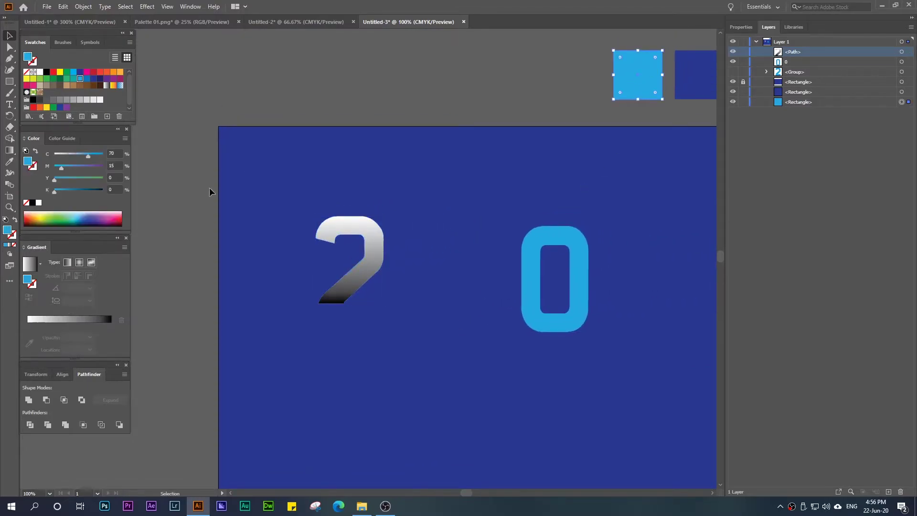
double_click(7, 231)
key(ctrl+c)
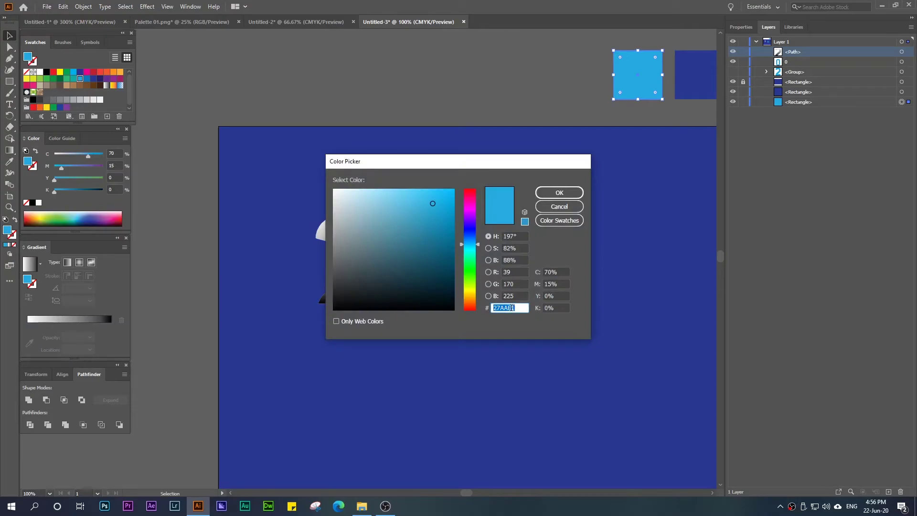
click(558, 193)
- Set the white starting stop of the cut "2" path's gradient to the RGB colour 27AAE1
click(342, 231)
click(27, 336)
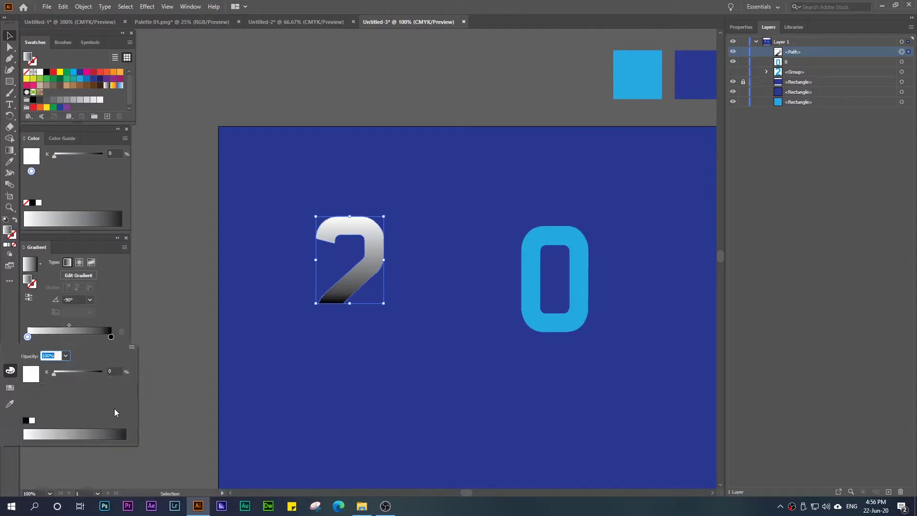
click(131, 347)
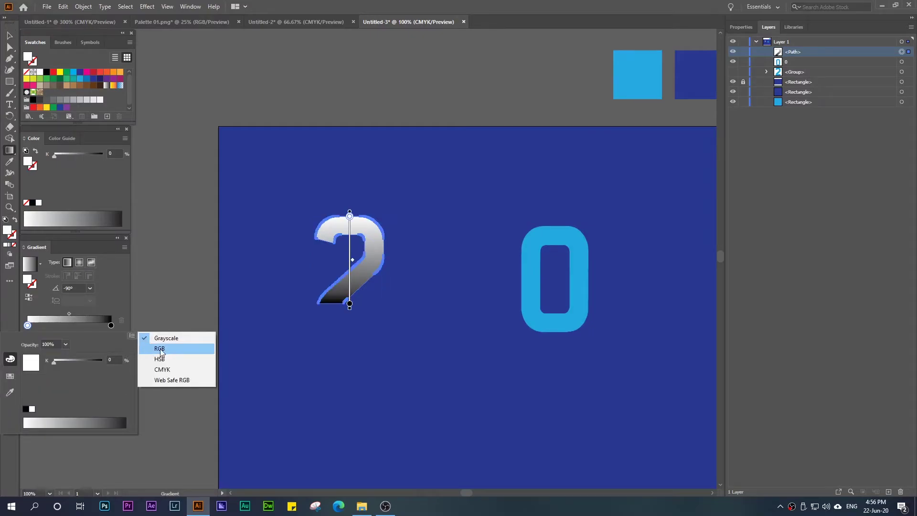
click(154, 348)
click(120, 409)
key(ctrl+a)
key(ctrl+v)
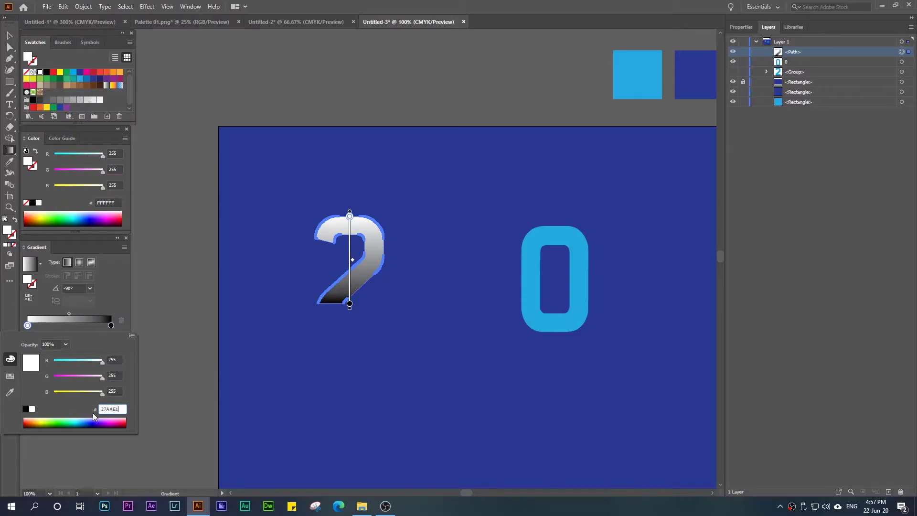
key(Return)
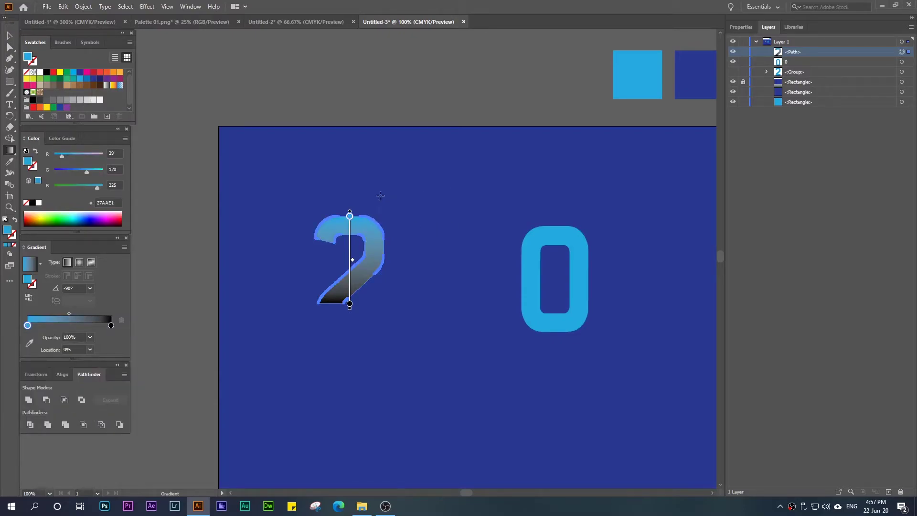
- Copy the hex code 2B3990 from the fill of the dark blue reference square above the artboard
double_click(111, 326)
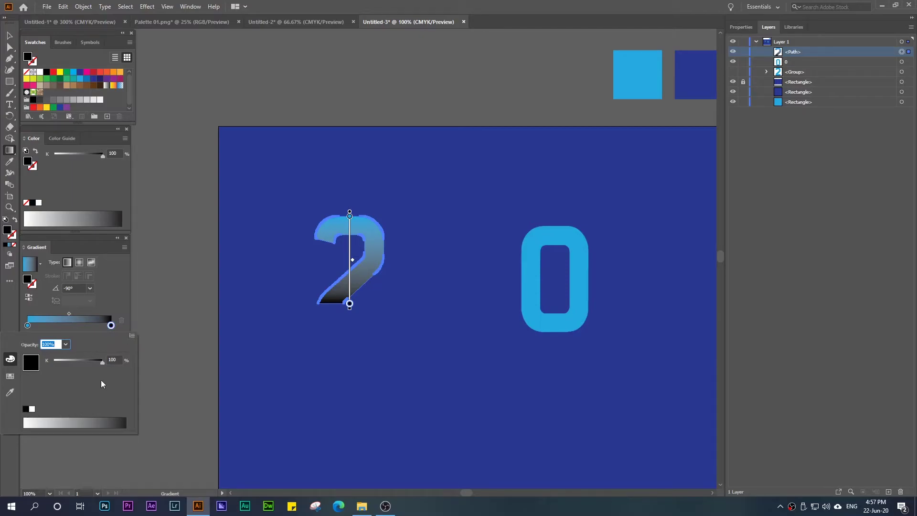
click(259, 191)
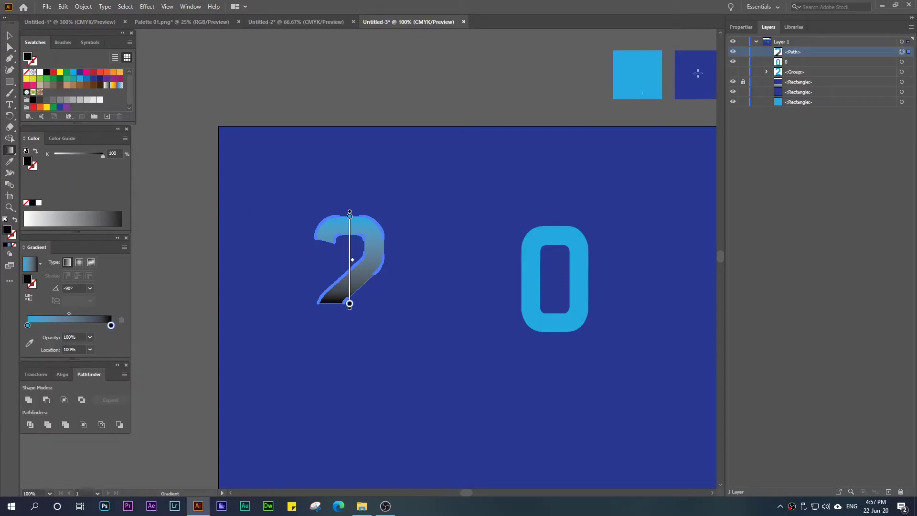
key(v)
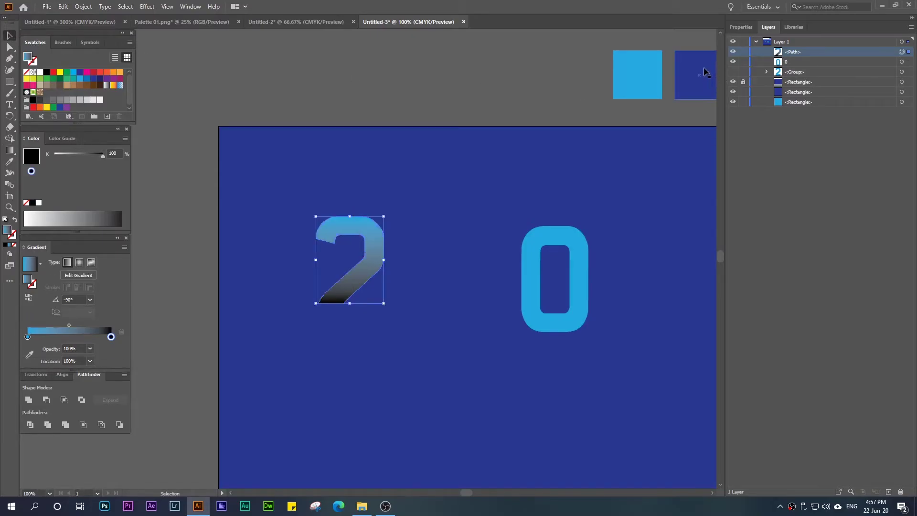
click(705, 72)
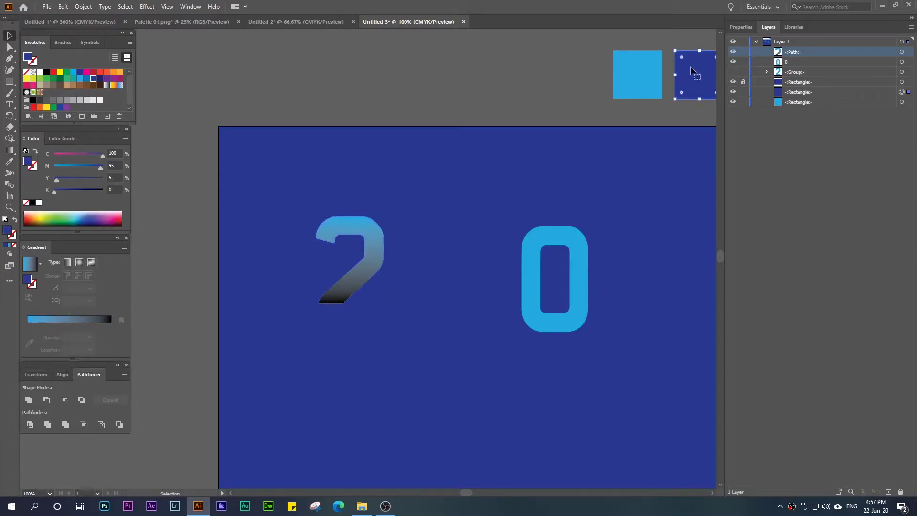
double_click(6, 231)
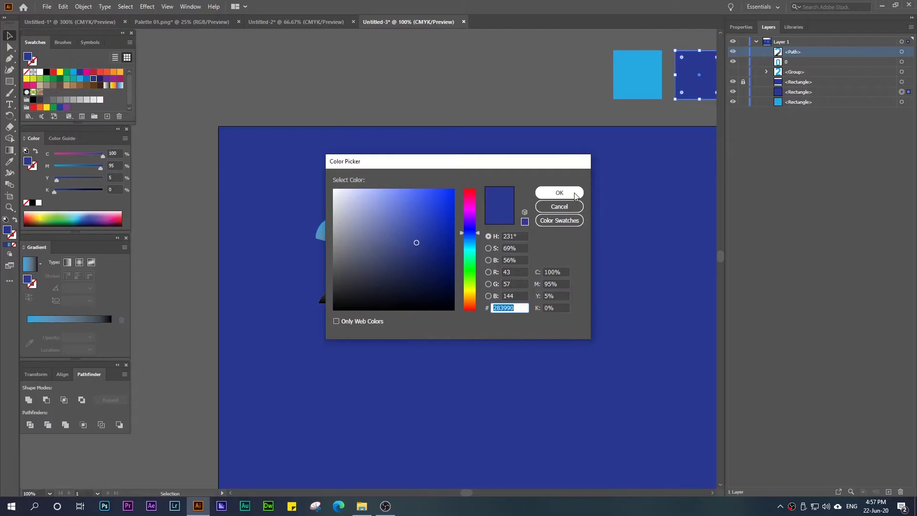
click(559, 193)
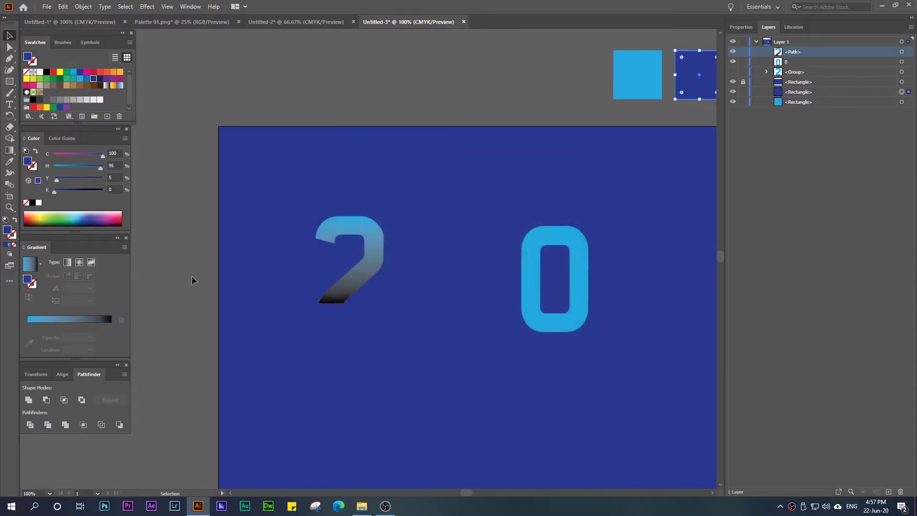
- Set the black end stop of the cut "2" path's gradient to the RGB colour 2B3990 and deselect the path
click(360, 230)
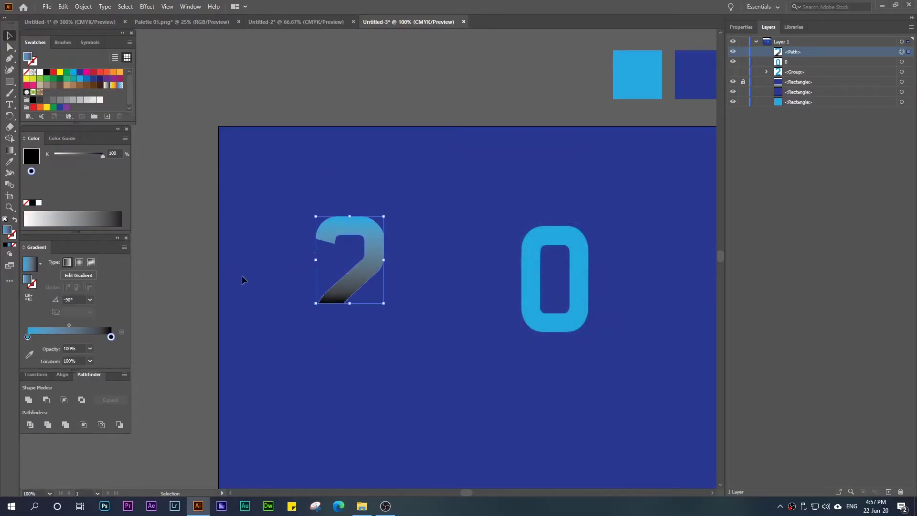
double_click(111, 337)
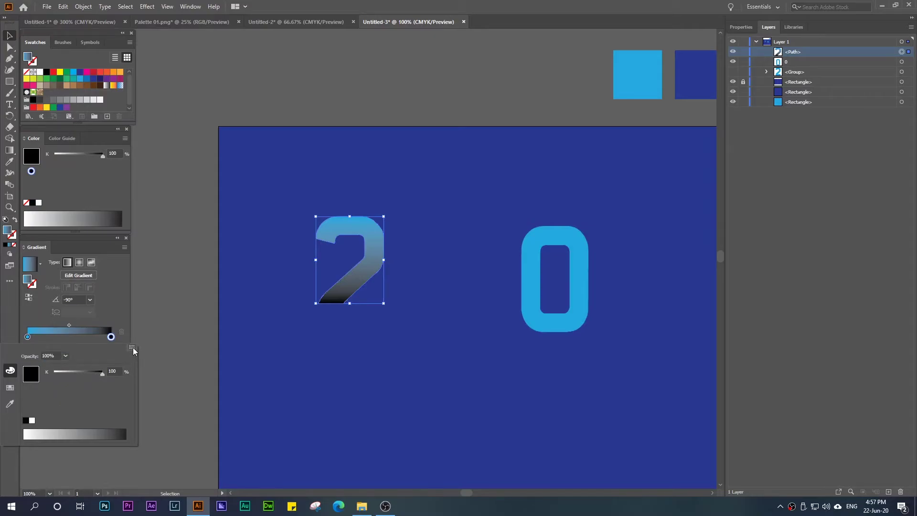
click(132, 347)
click(153, 359)
click(101, 421)
text(2B3990)
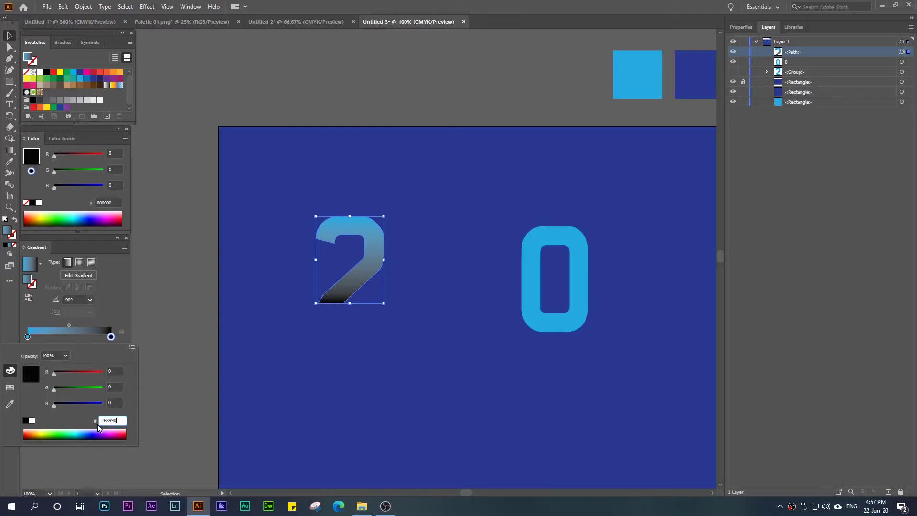
key(Return)
click(454, 110)
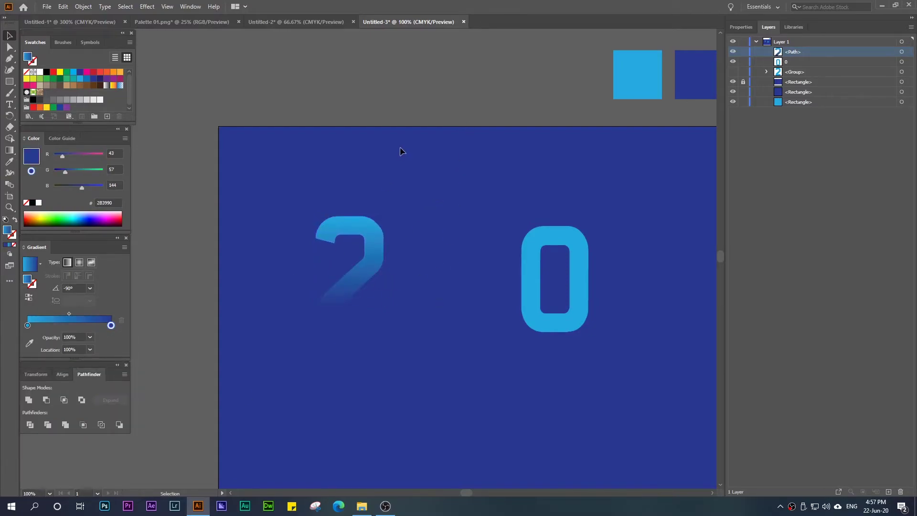
- Show the hidden full "2" group beneath the gradient part again and leave nothing selected
click(733, 71)
click(800, 72)
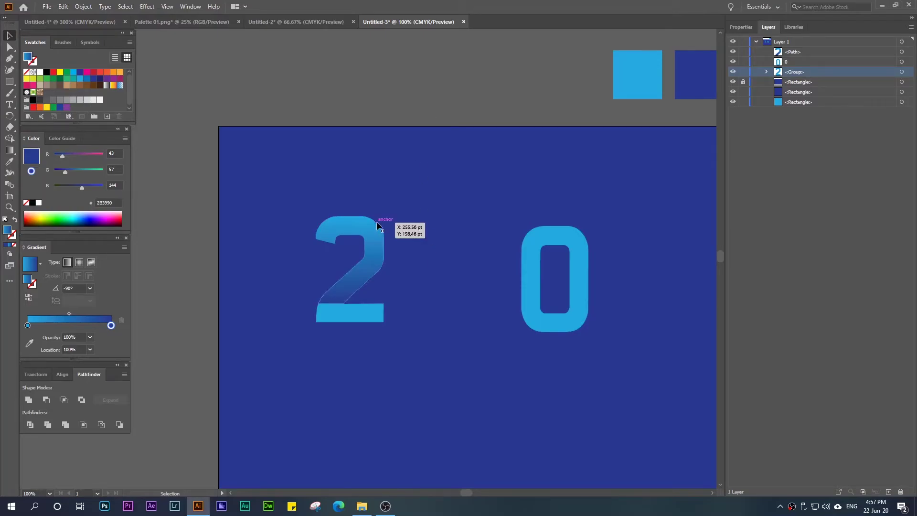
click(376, 245)
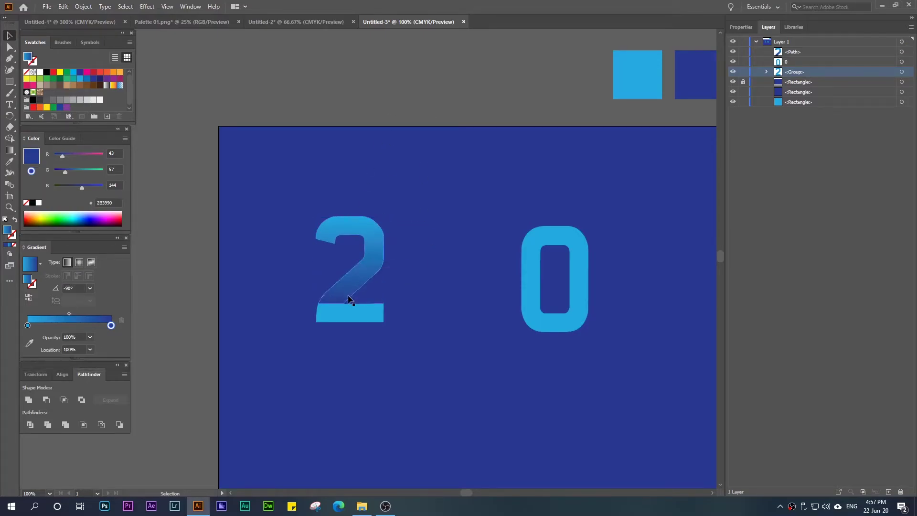
click(342, 312)
click(623, 270)
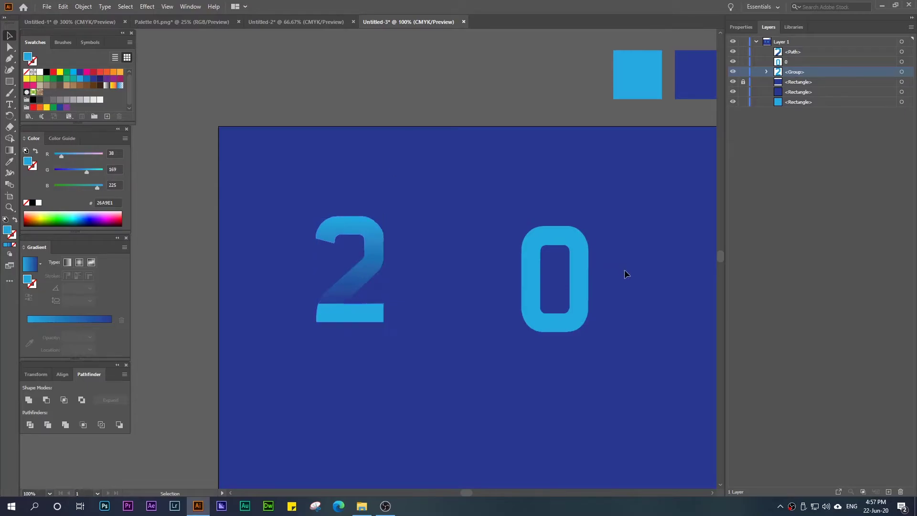
- Move the "0" close beside the "2" at the same height and compare with the finished 2020 design in Untitled-2
click(568, 237)
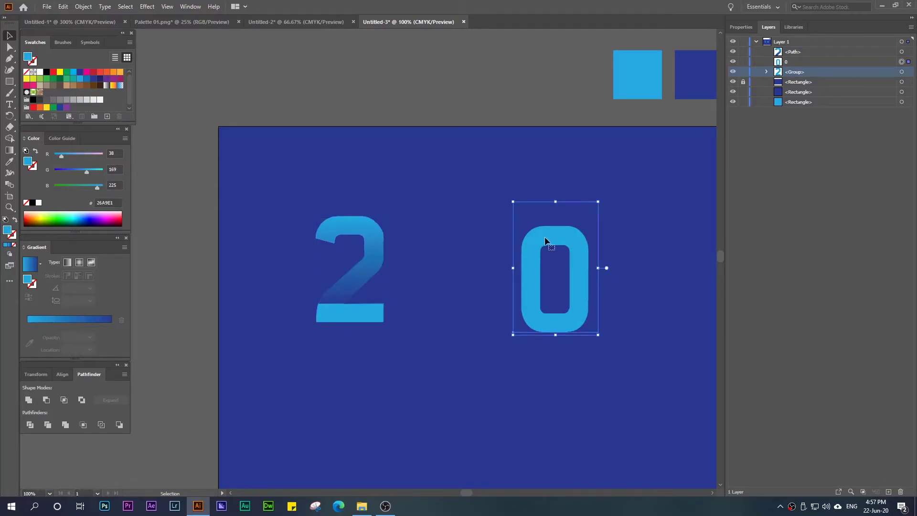
drag(545, 241, 432, 232)
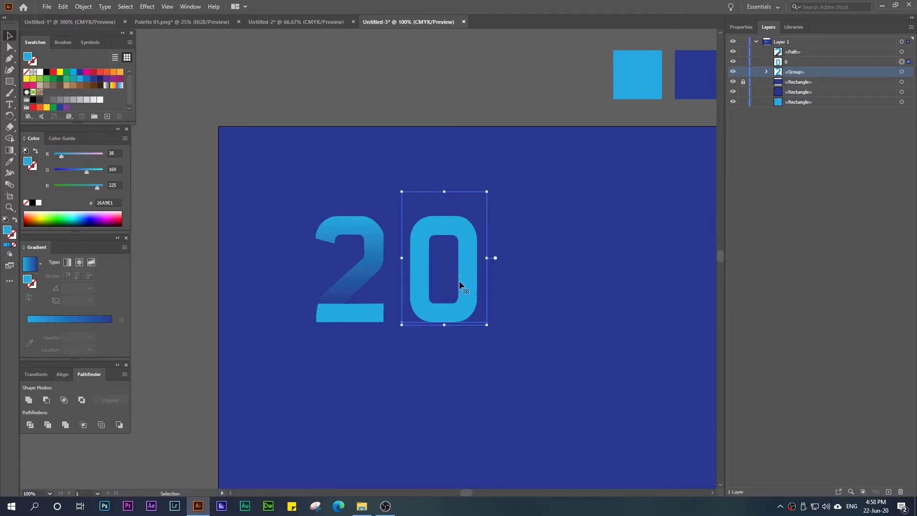
click(286, 22)
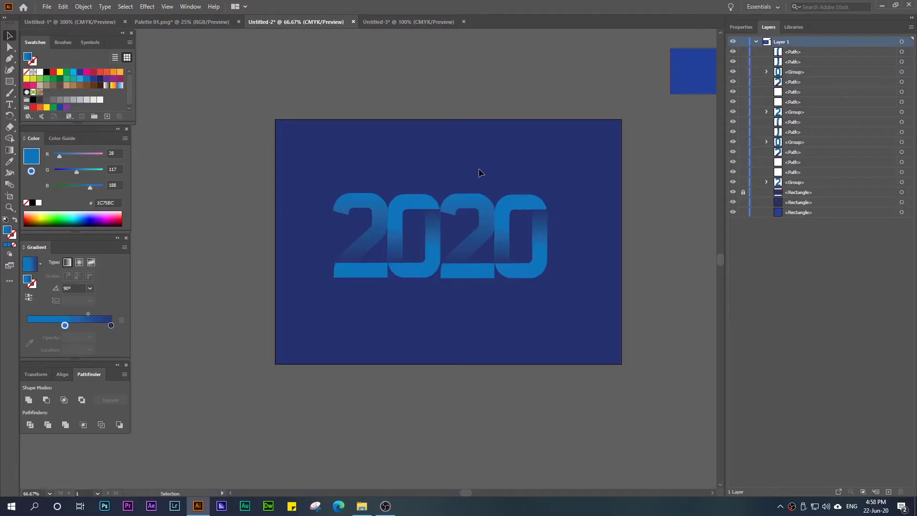
click(386, 22)
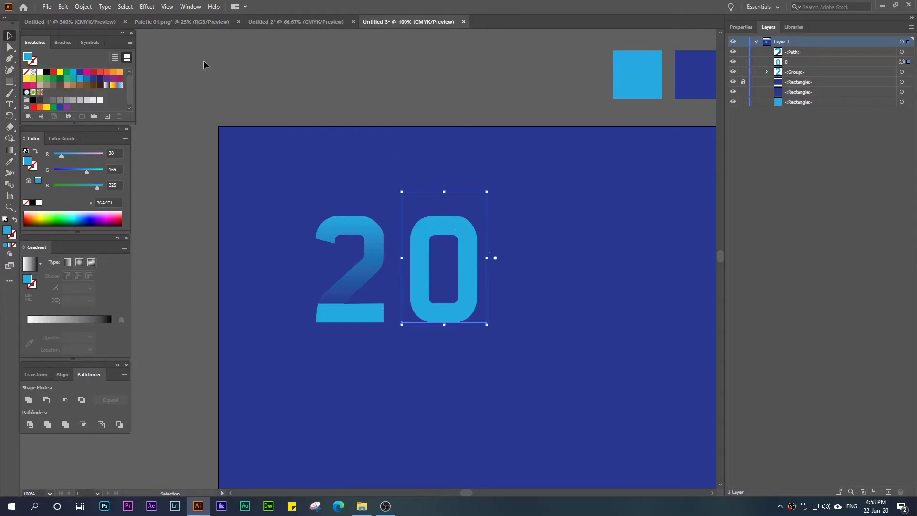
- Convert the "0" text to outlines and paste a copy of it in place in front
click(104, 7)
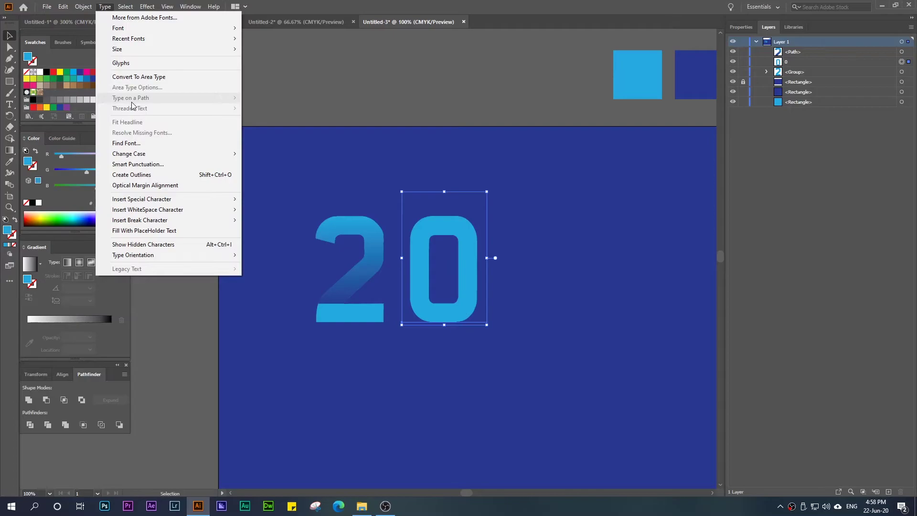
click(150, 174)
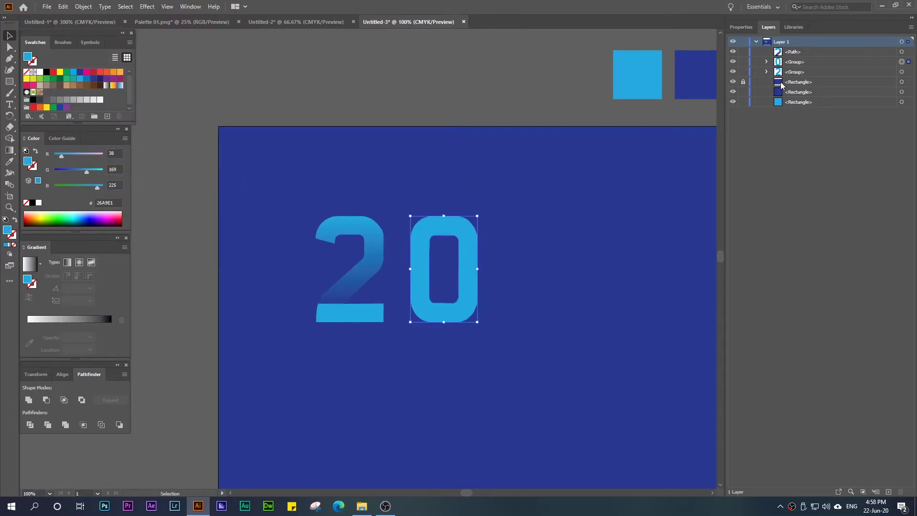
click(762, 63)
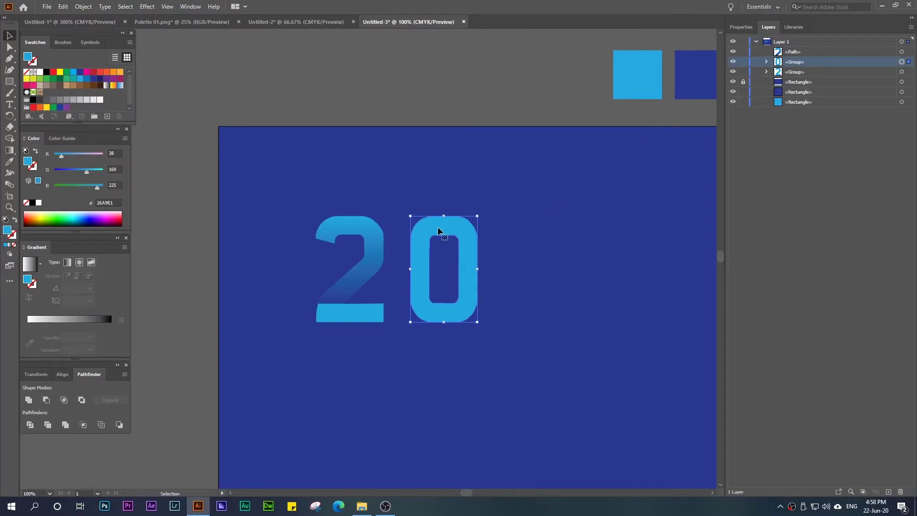
key(a)
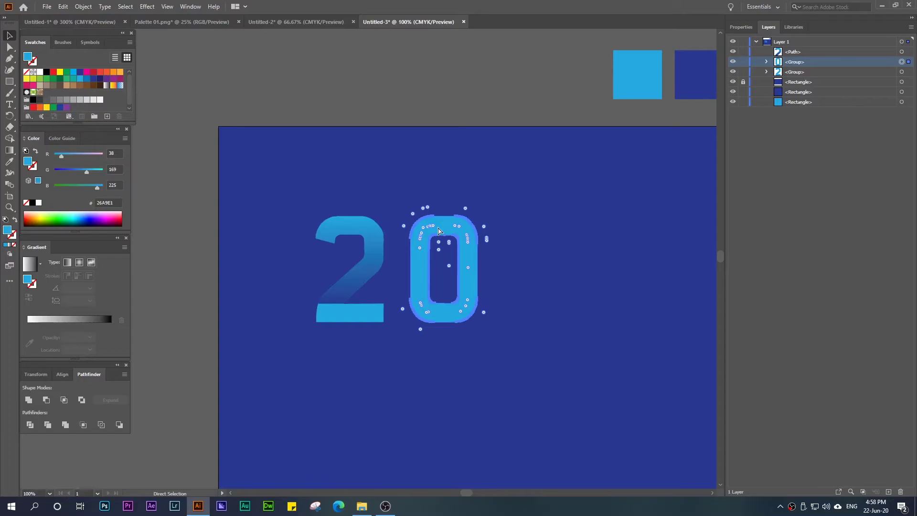
key(ctrl+c)
key(ctrl+f)
key(v)
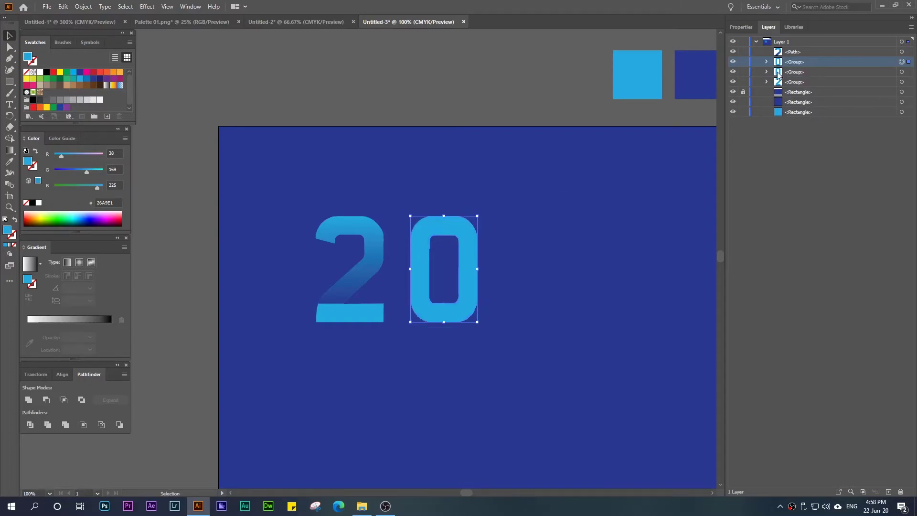
- Arrange both "0" groups above the gradient "2" path in the stacking order and hide the lower "0" group
click(795, 54)
drag(795, 57, 797, 75)
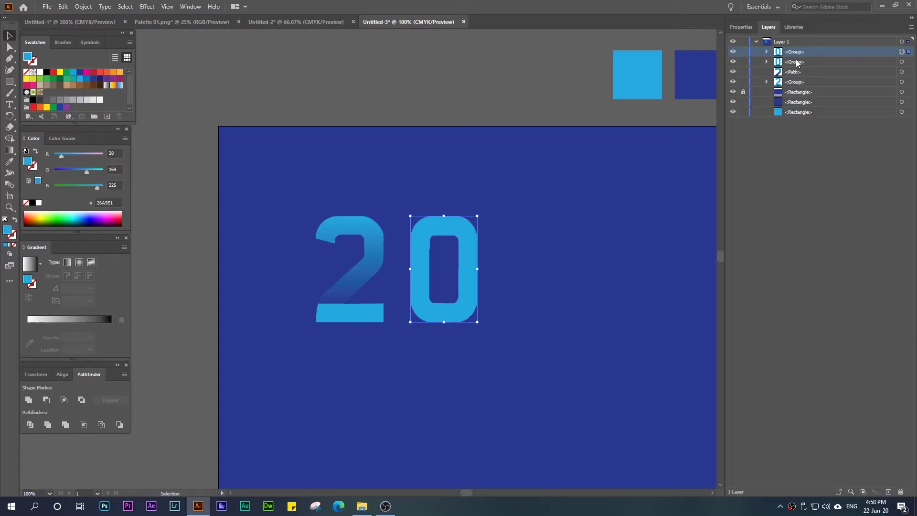
click(798, 62)
click(733, 62)
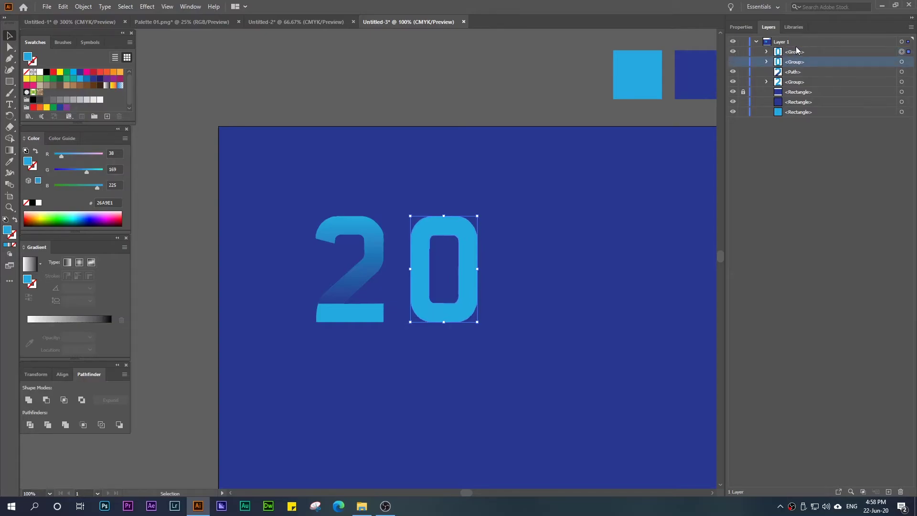
- Draw a closed rectangular Pen path over the right half of the "0", from its inner top edge to just below its base
click(798, 52)
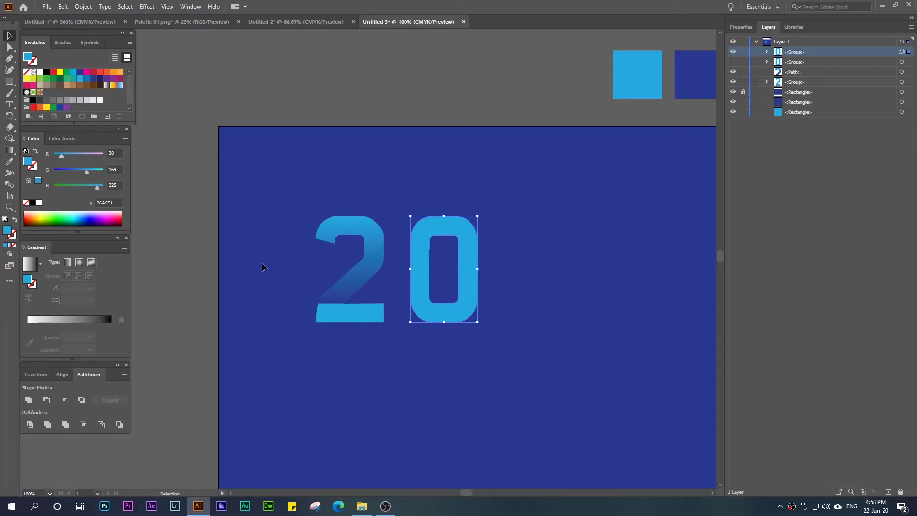
key(p)
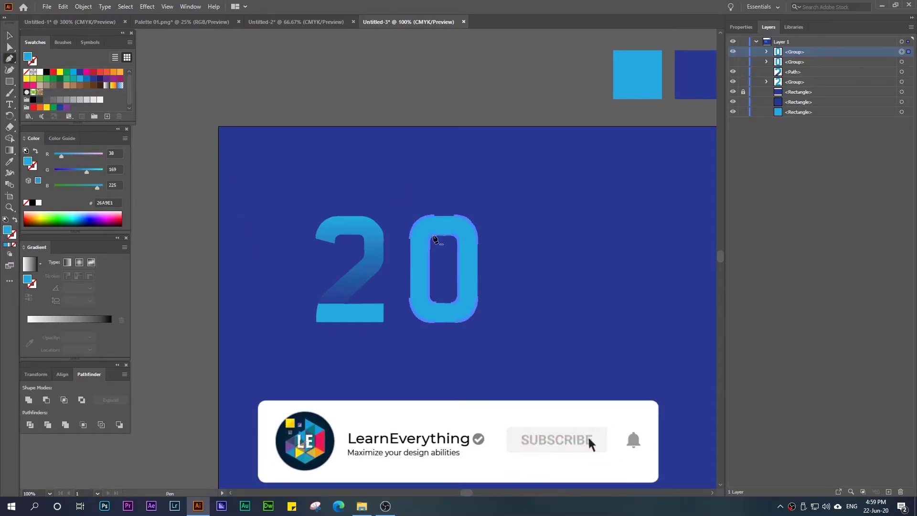
click(496, 238)
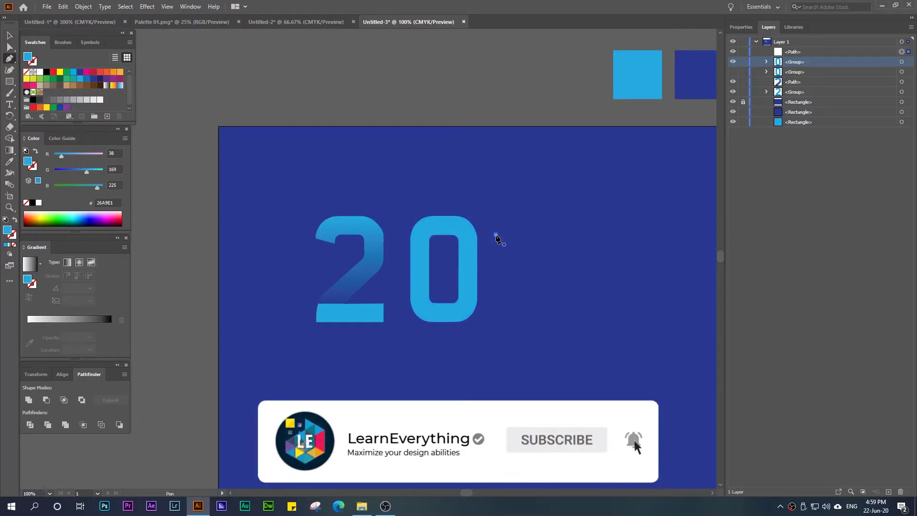
click(444, 234)
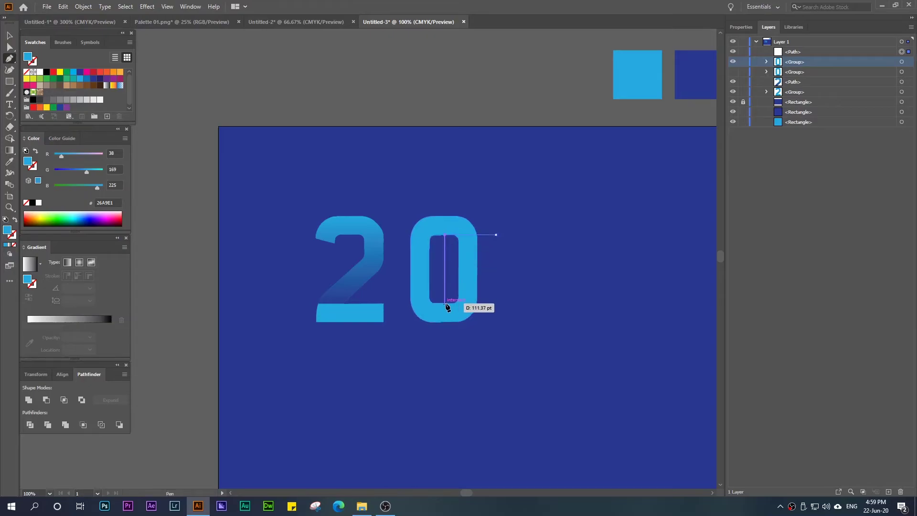
click(445, 333)
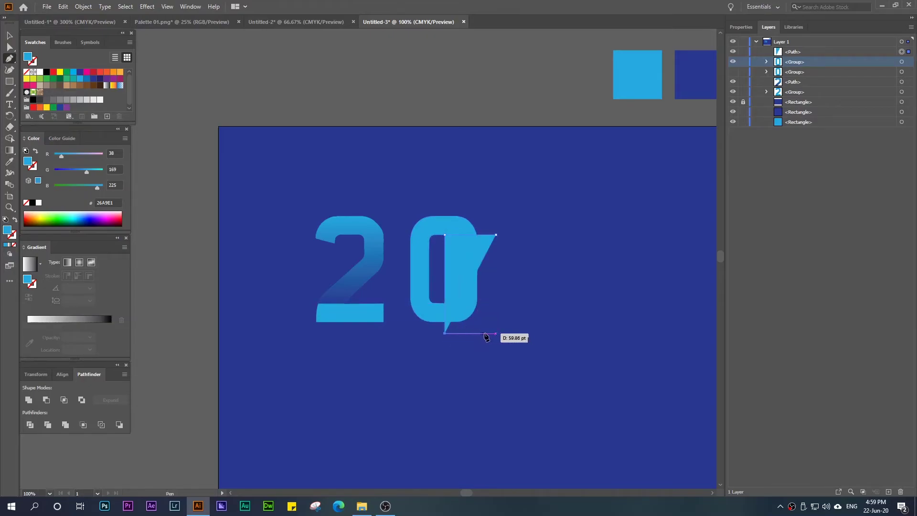
click(496, 333)
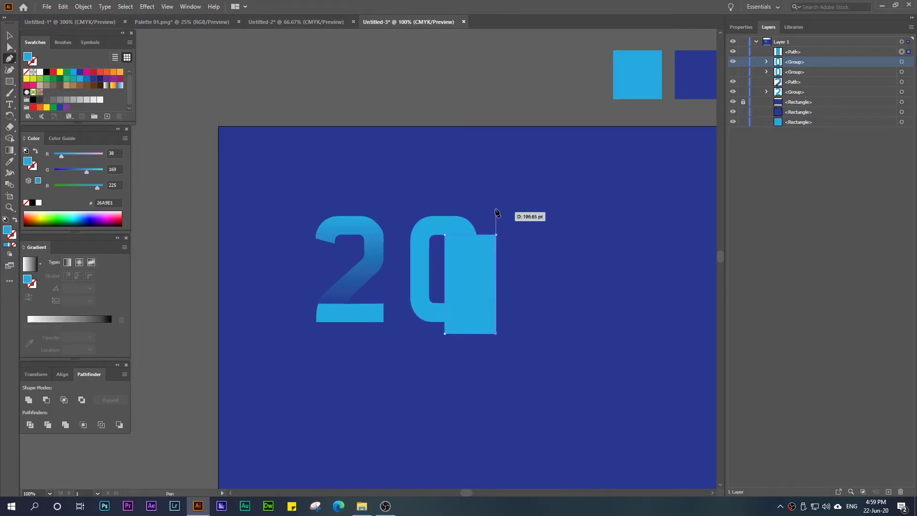
click(495, 235)
- Intersect the rectangle with the visible "0" copy to keep only the lower right J-shaped part
click(9, 39)
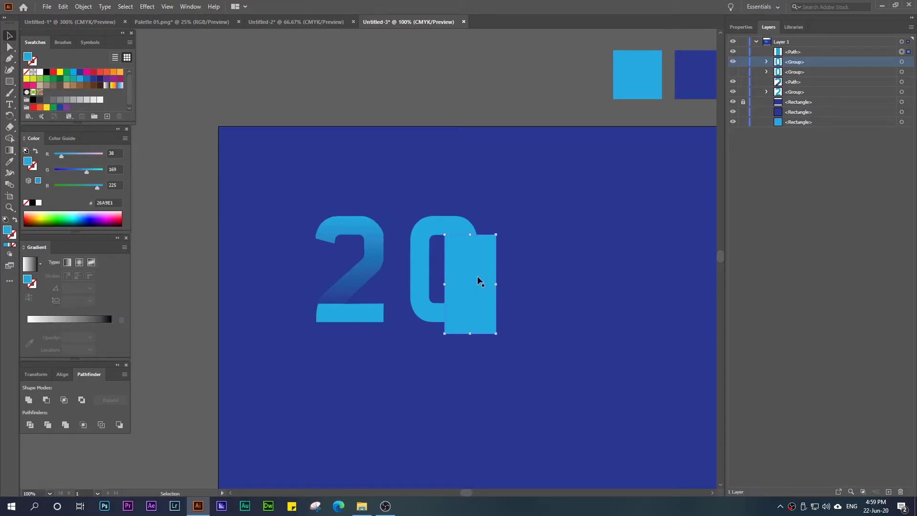
shift+click(426, 234)
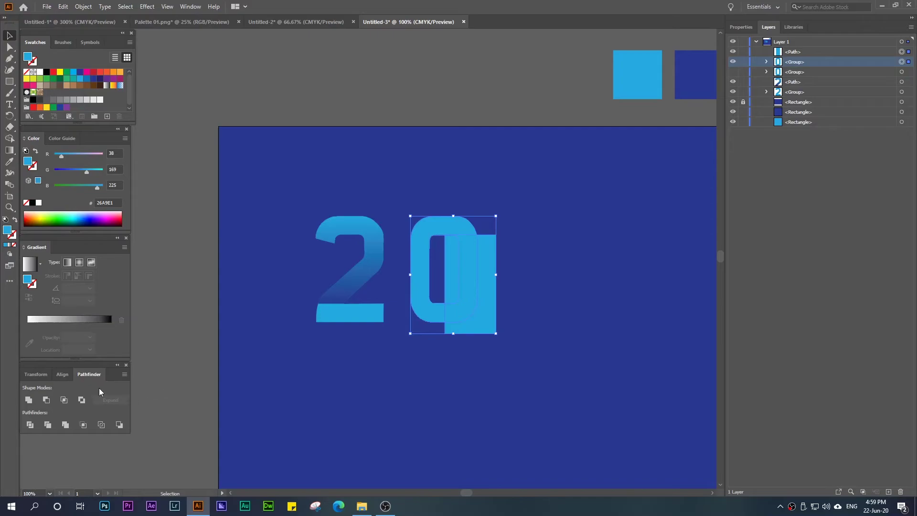
click(65, 403)
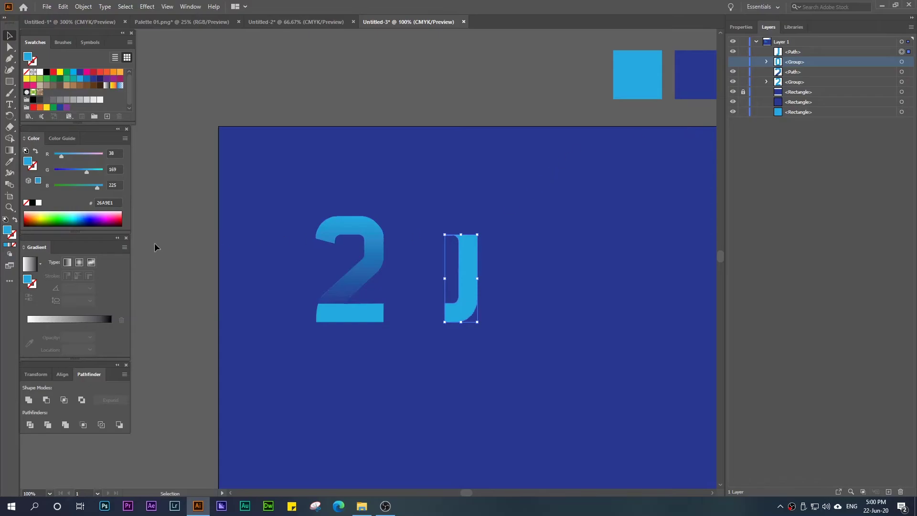
- Fill the J-shaped part with a linear gradient at a 90° angle
click(10, 245)
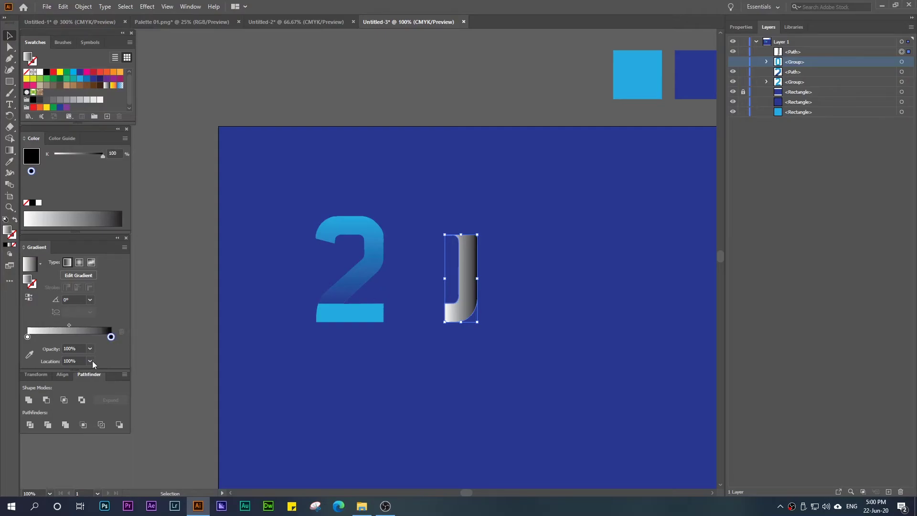
click(90, 300)
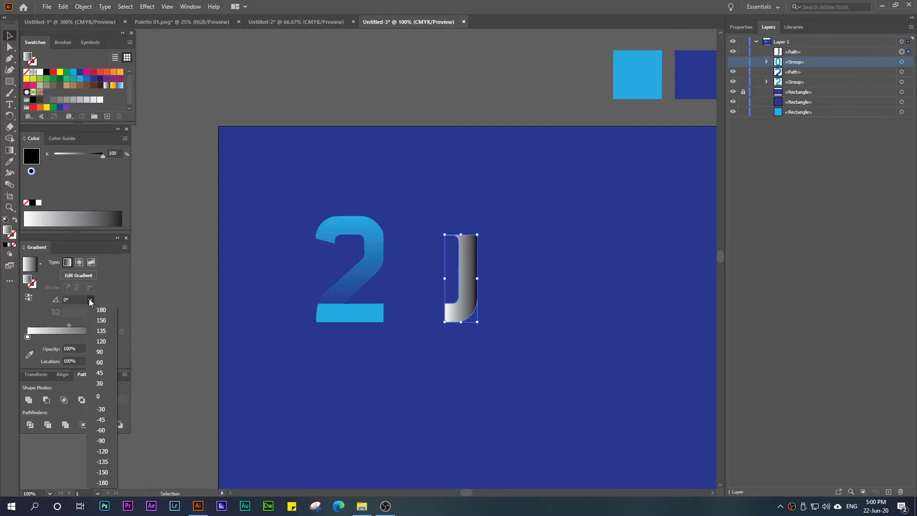
click(99, 352)
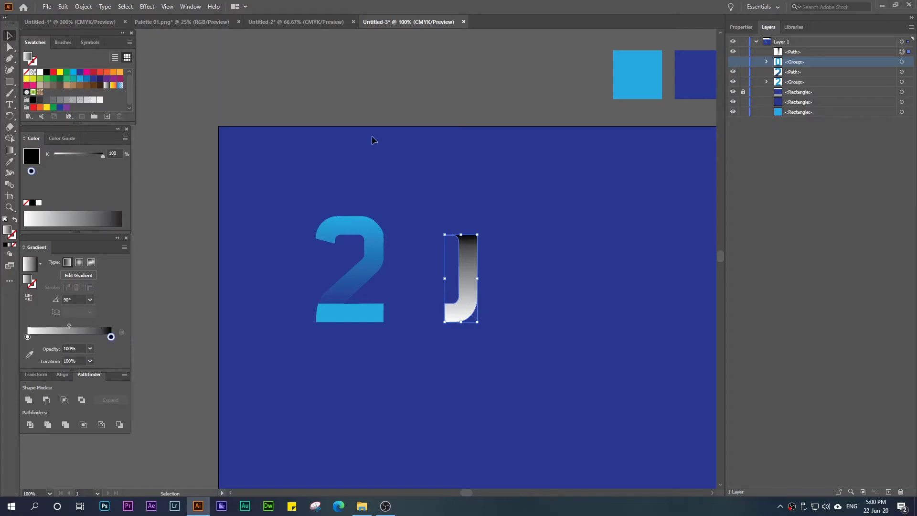
- Set the white gradient stop of the J-shaped part to the light blue square's RGB colour 27AAE1
click(625, 95)
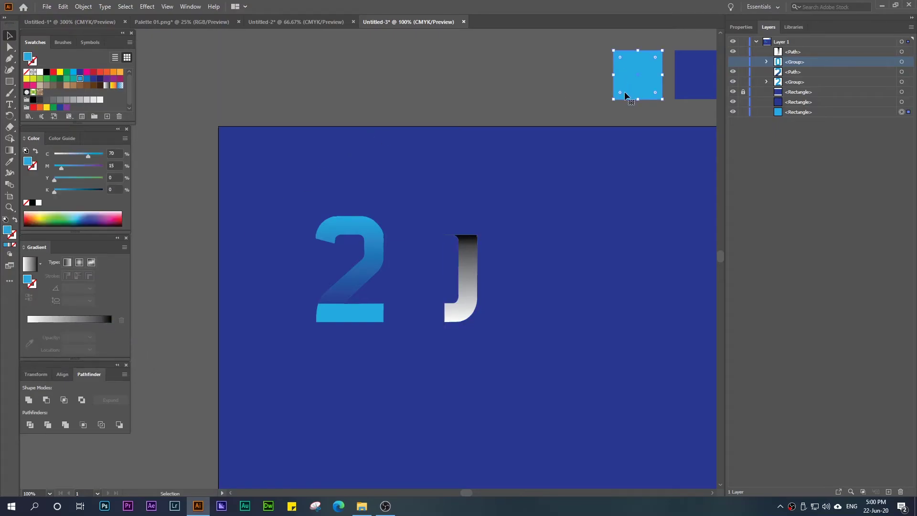
double_click(8, 232)
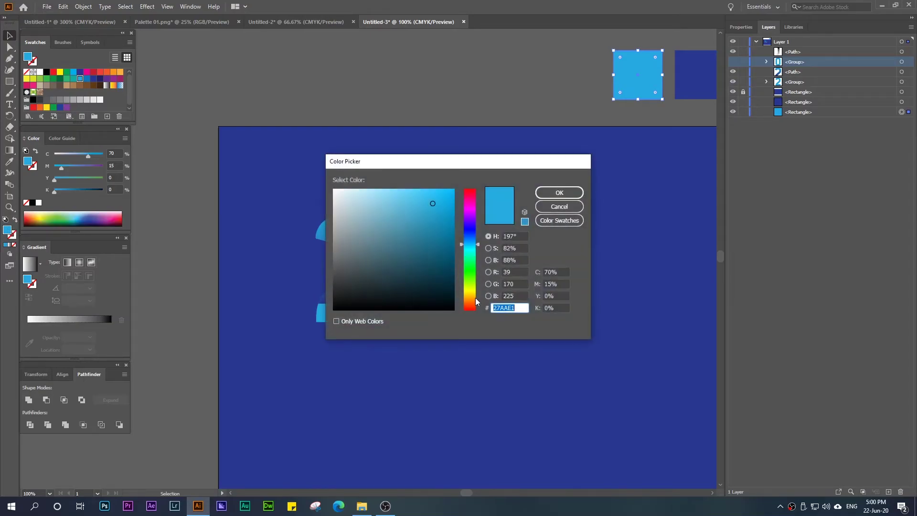
click(559, 192)
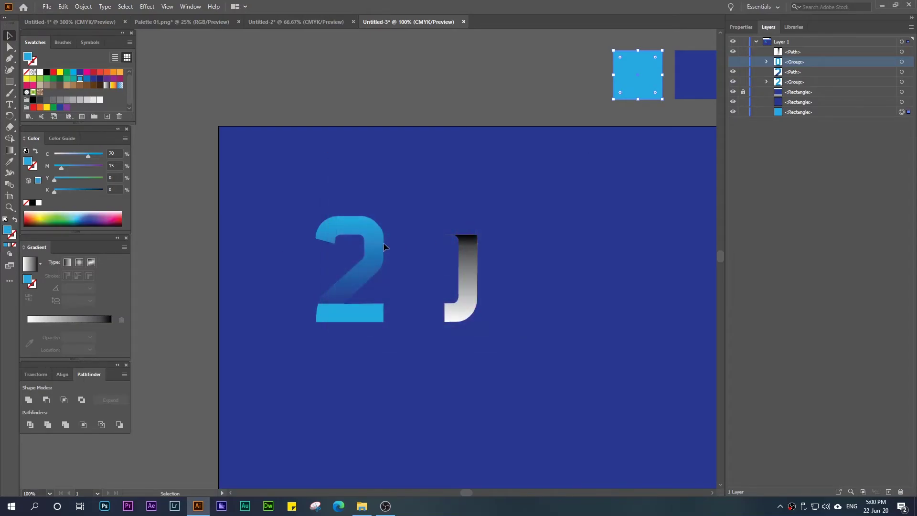
click(470, 279)
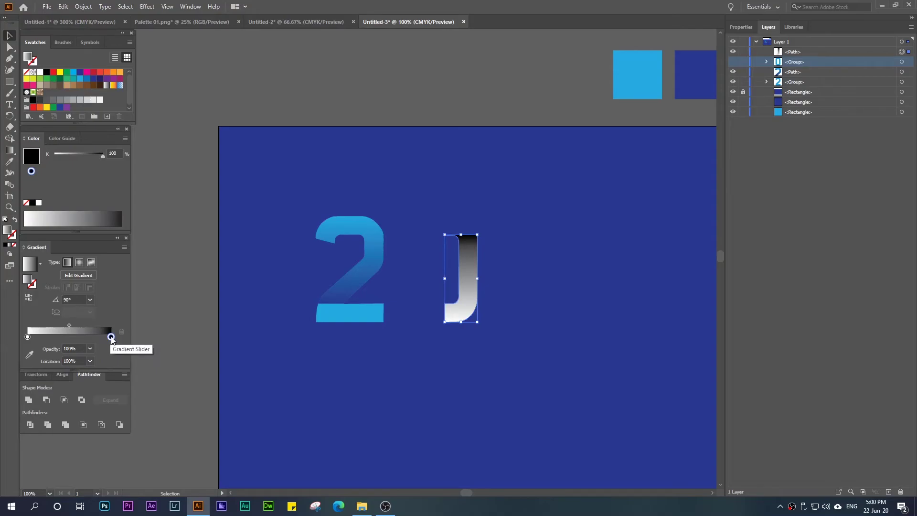
double_click(27, 336)
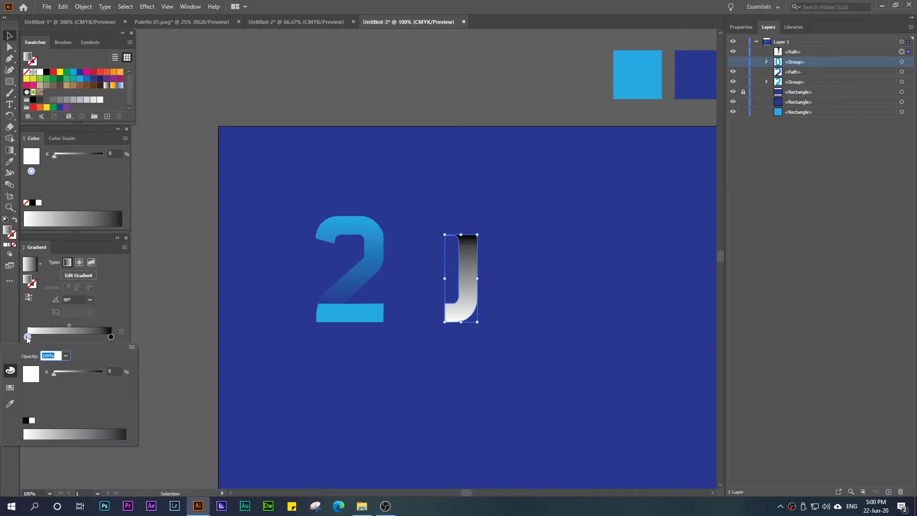
click(131, 348)
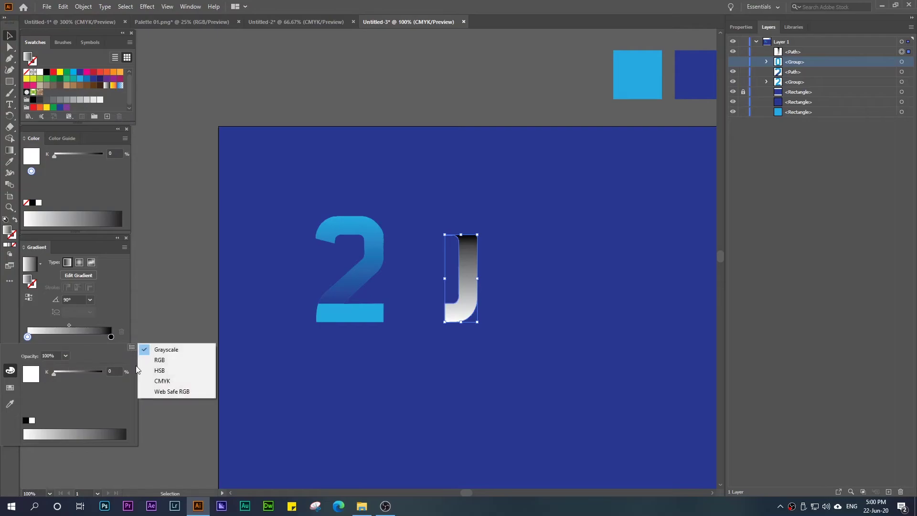
click(152, 361)
click(121, 420)
text(27AAE1)
key(Return)
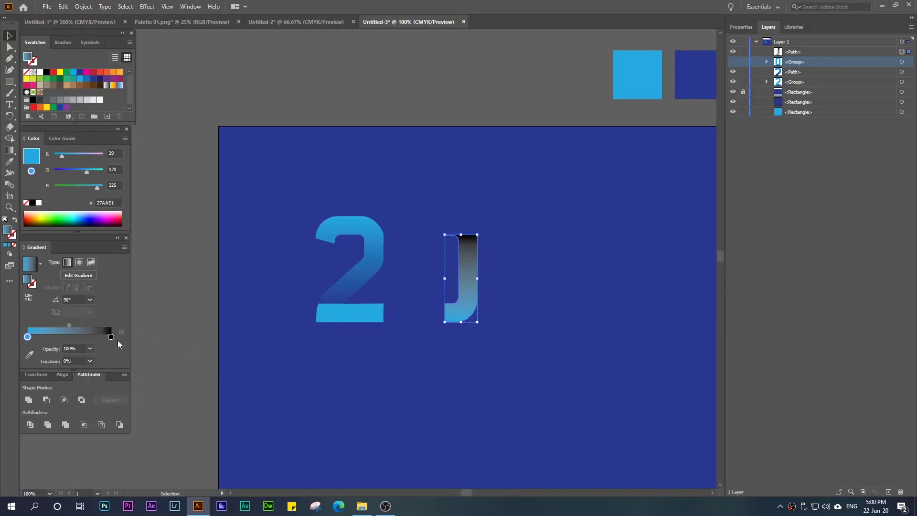
- Set the black gradient stop of the J-shaped part to the dark blue square's RGB colour 2B3990
click(693, 76)
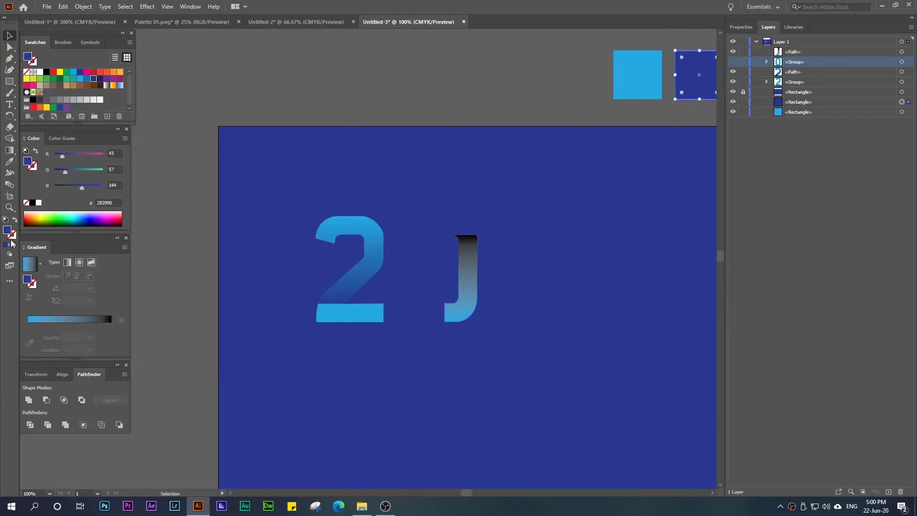
double_click(11, 233)
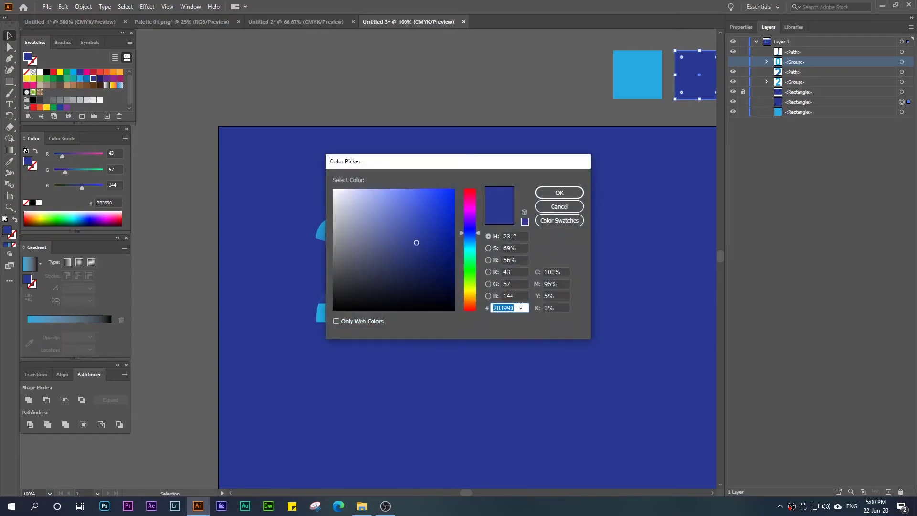
click(557, 206)
click(462, 301)
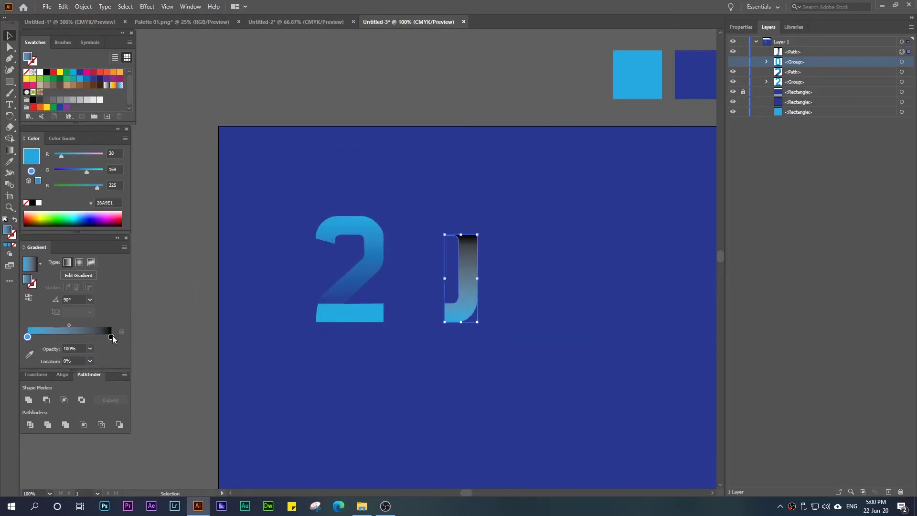
double_click(111, 337)
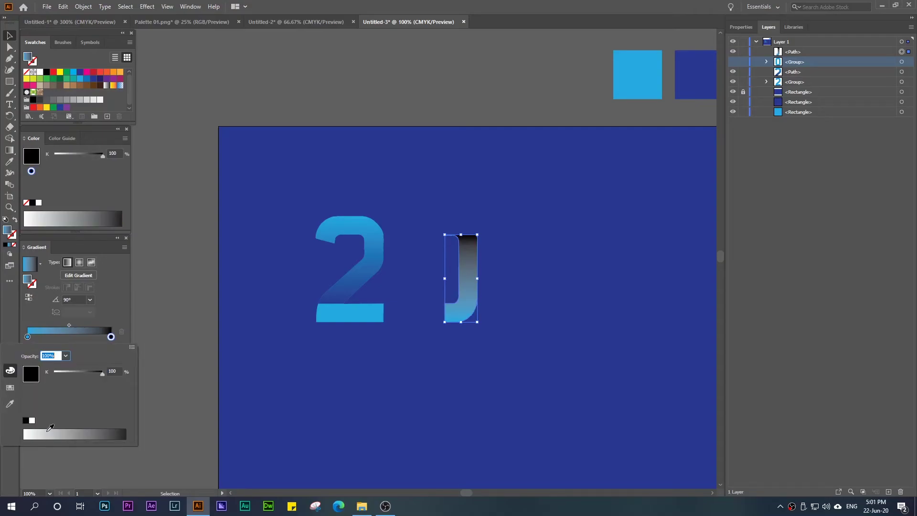
click(132, 347)
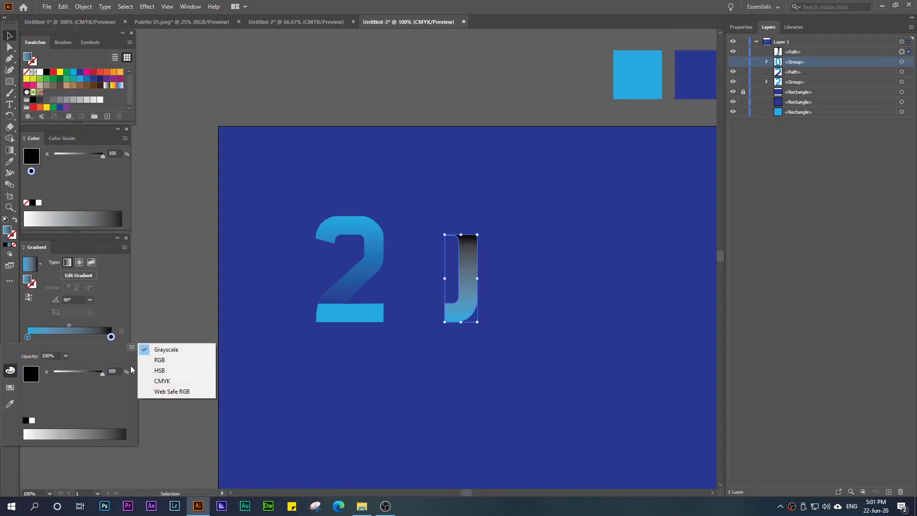
click(153, 359)
click(106, 421)
text(2B3990)
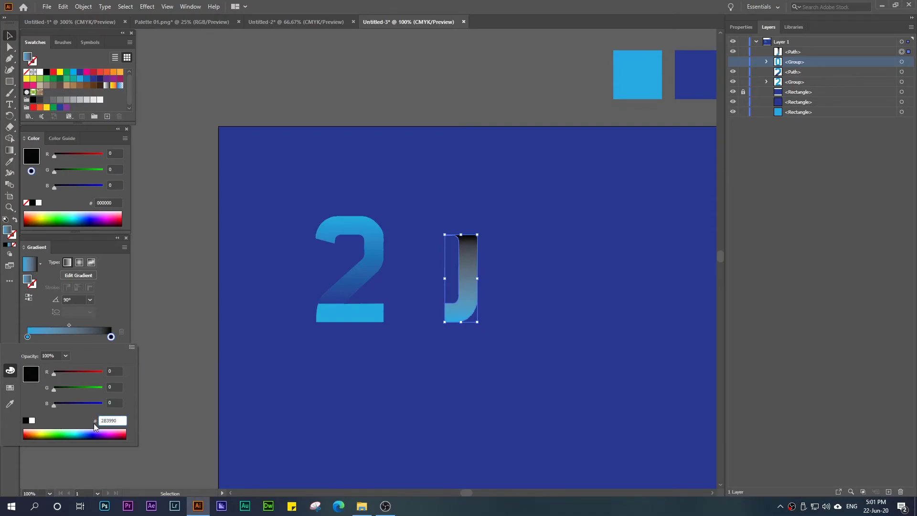
key(Return)
- Show the hidden full "0" group beneath the gradient part and check the seam at the base of the digit
click(496, 263)
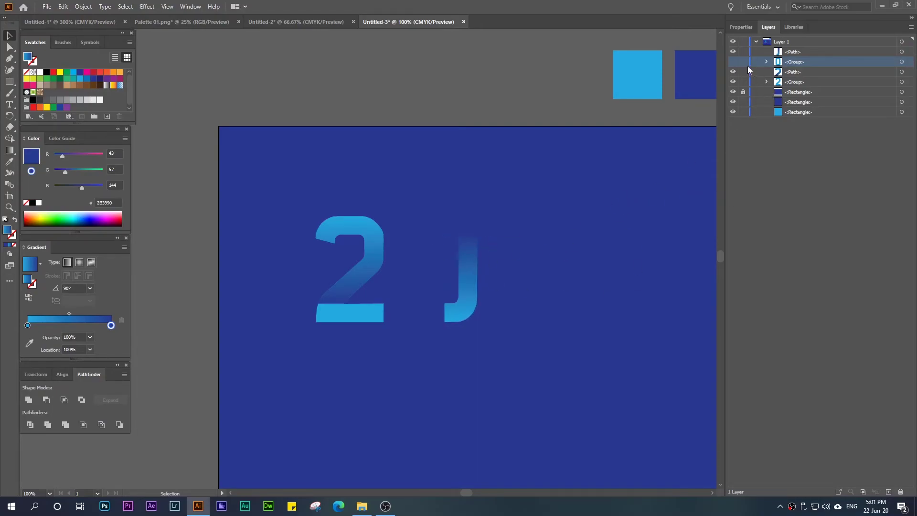
click(733, 62)
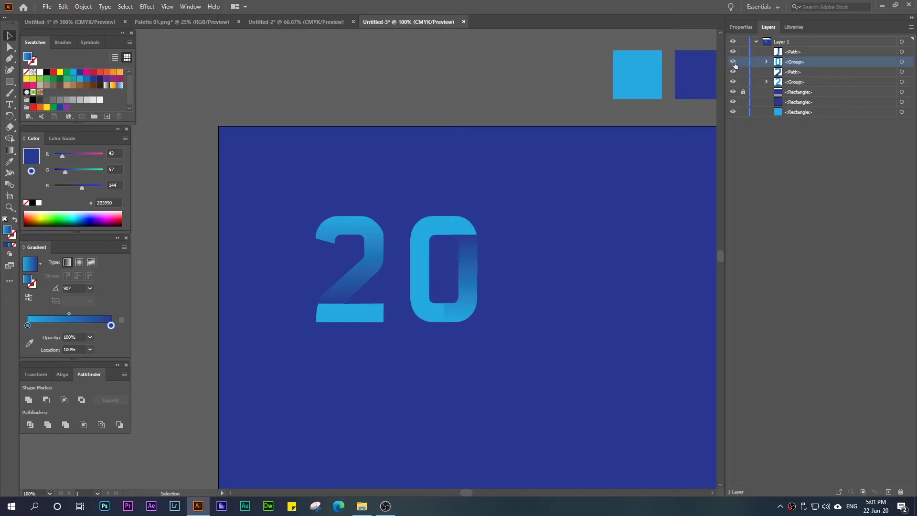
click(479, 305)
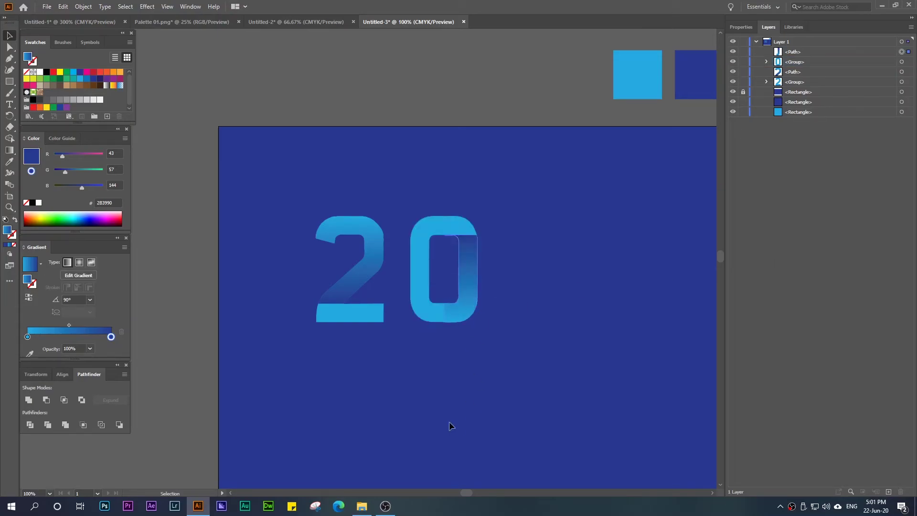
scroll(440, 325, up, 3)
scroll(439, 325, up, 1)
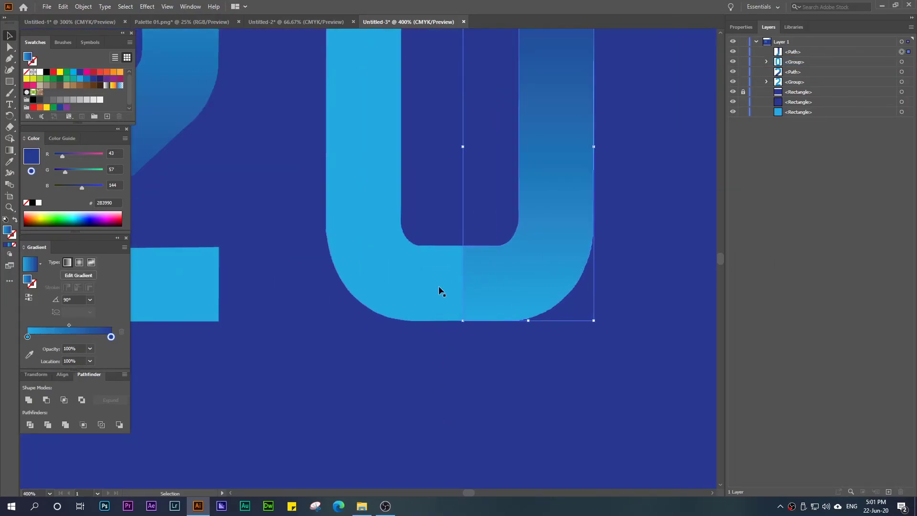
click(445, 367)
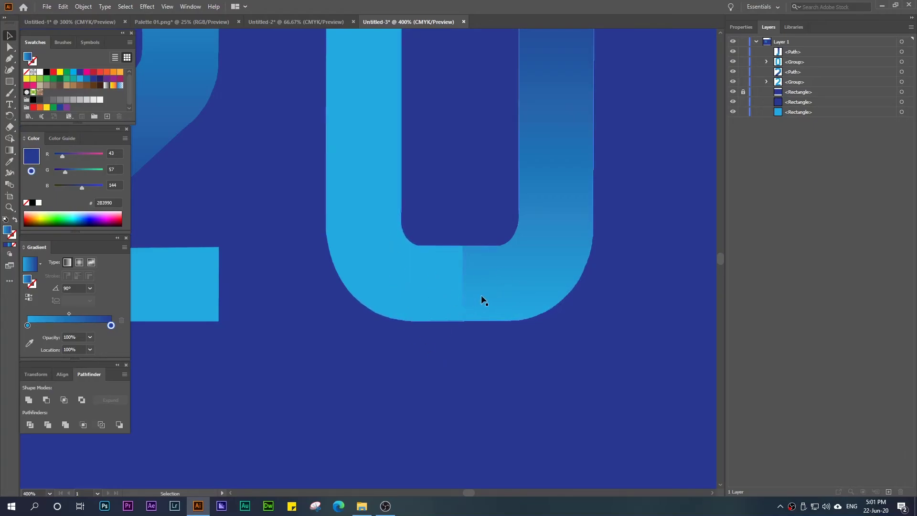
- Blend the seam by shifting the J-shaped part's gradient midpoint toward the dark stop and moving the light blue stop to about 17%
click(495, 286)
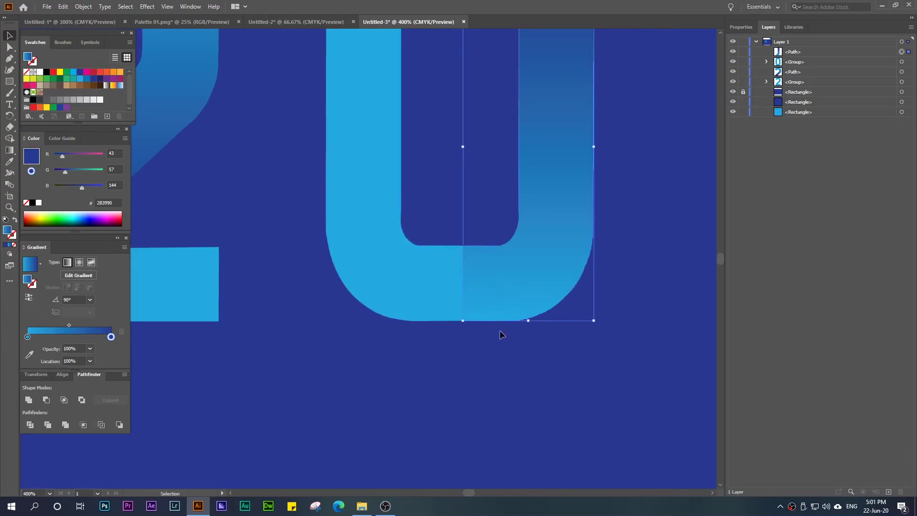
click(69, 325)
drag(70, 326, 83, 325)
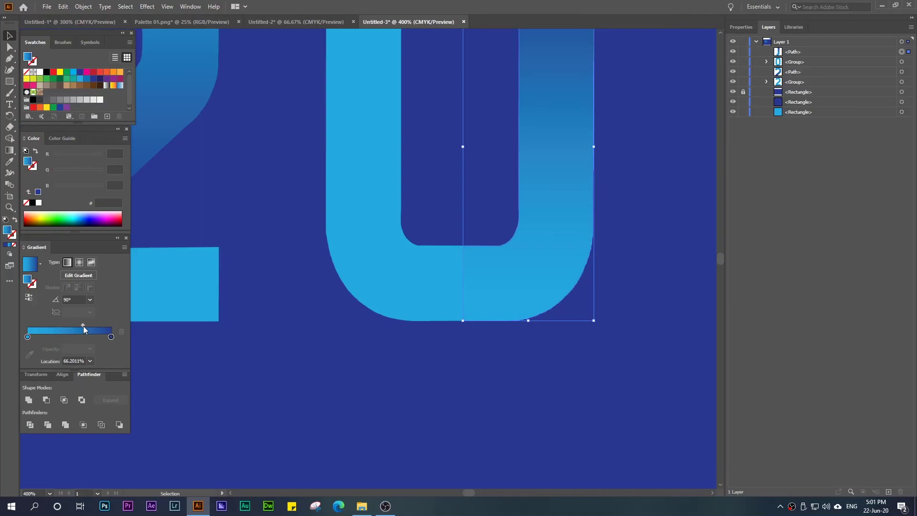
click(389, 352)
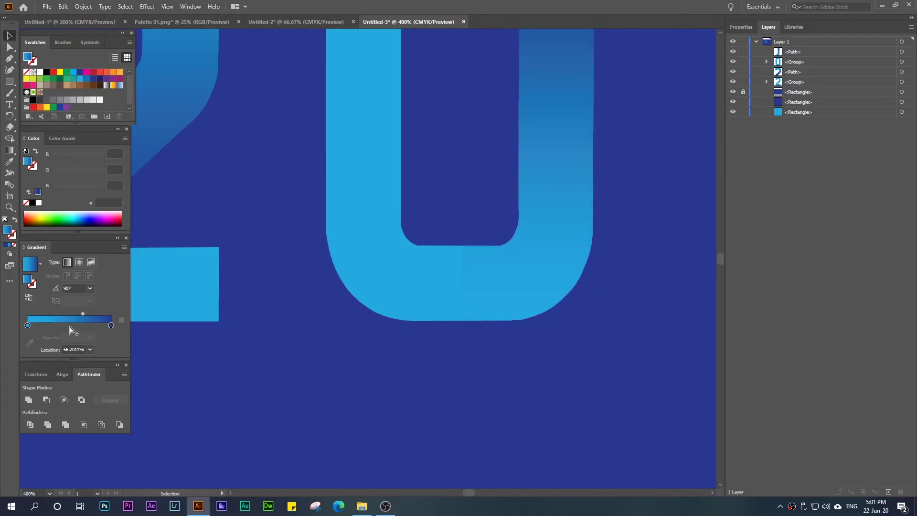
drag(82, 313, 93, 314)
click(528, 248)
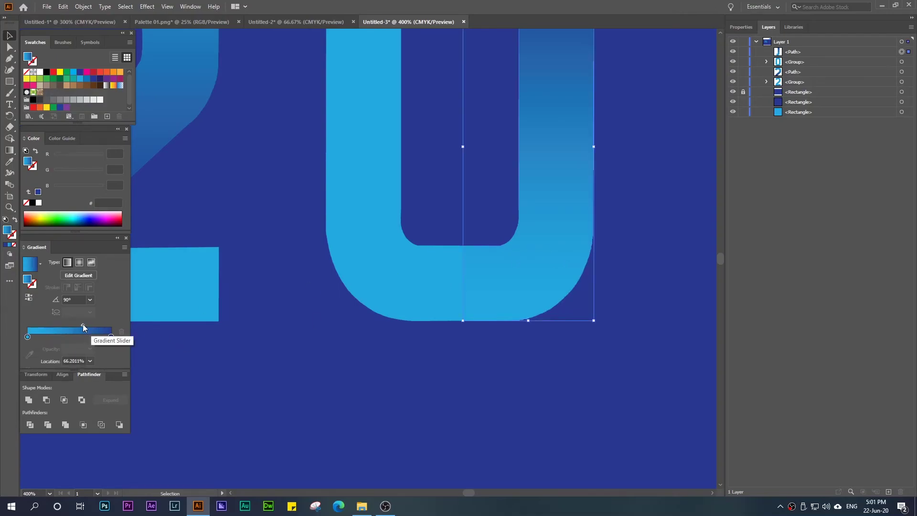
drag(82, 325, 91, 324)
drag(28, 337, 41, 337)
click(274, 335)
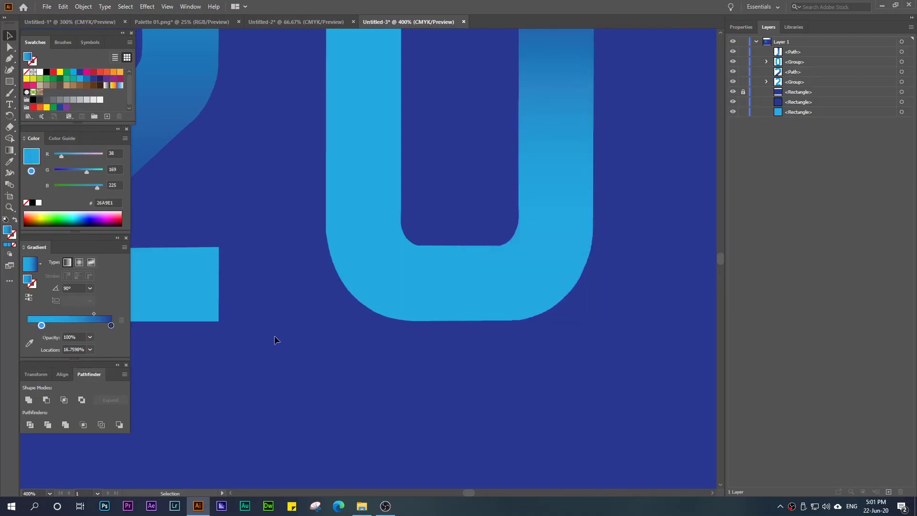
- Duplicate the gradient J-shaped part of the "0" in place and move the copy over the digit's left side
scroll(460, 322, down, 1)
scroll(460, 324, down, 2)
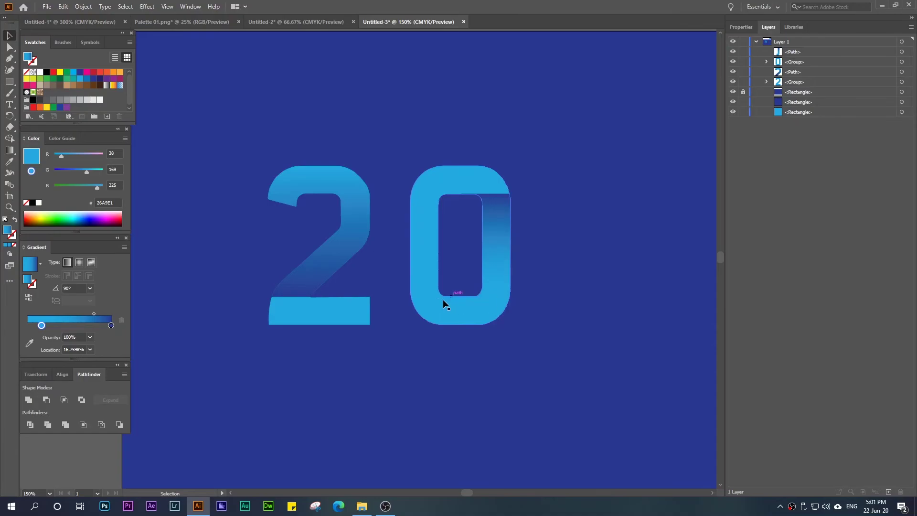
click(497, 214)
key(ctrl)
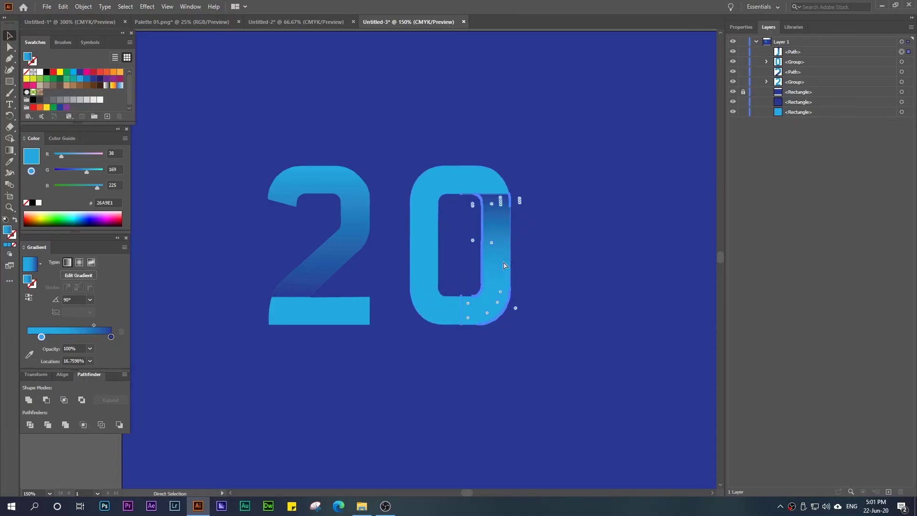
key(ctrl+f)
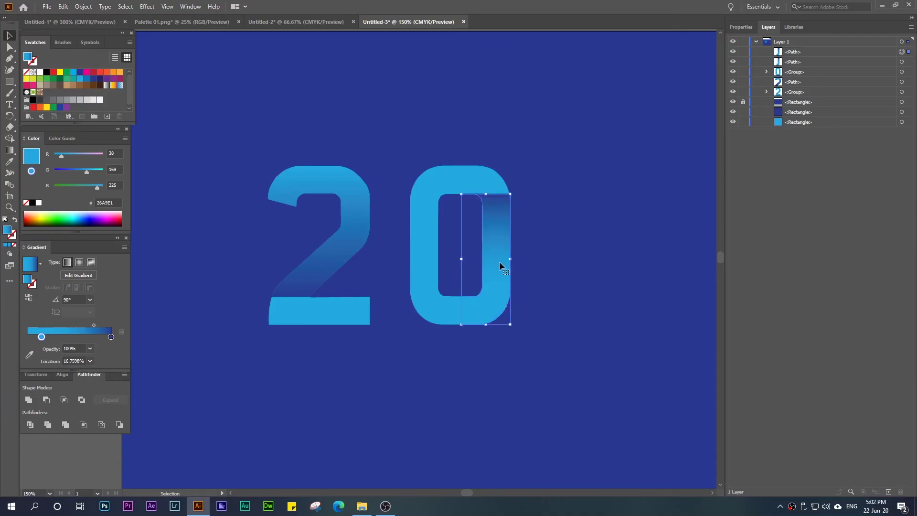
drag(497, 262, 447, 263)
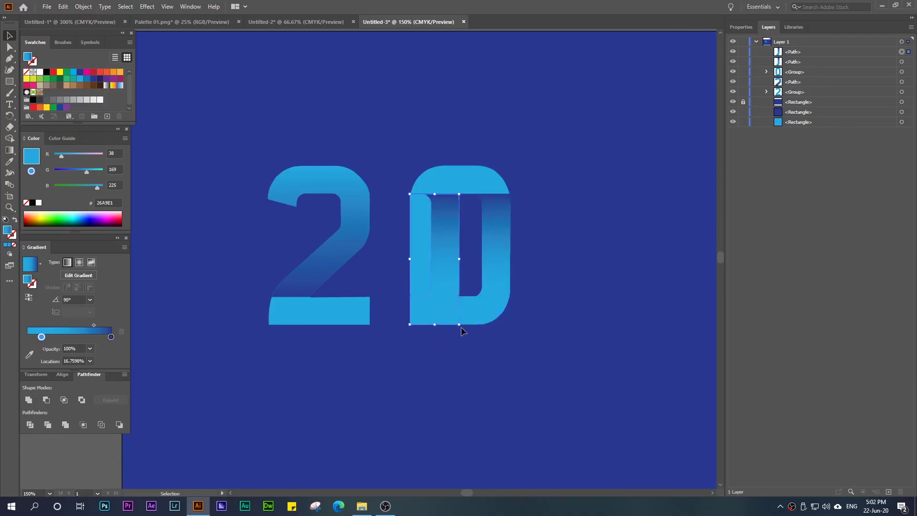
- Rotate the copied J-shaped part 180° and move it up to fit the upper left side of the "0"
drag(459, 327, 428, 178)
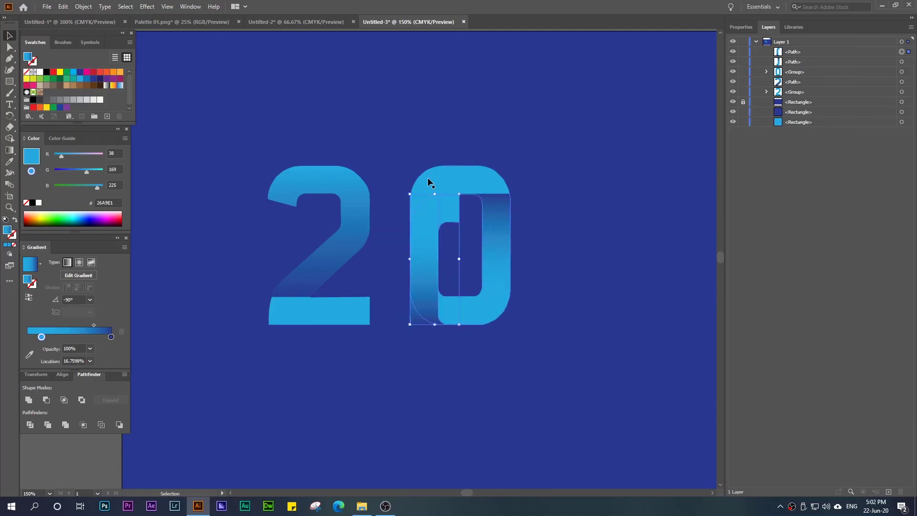
drag(425, 243, 423, 214)
key(Right)
key(Left)
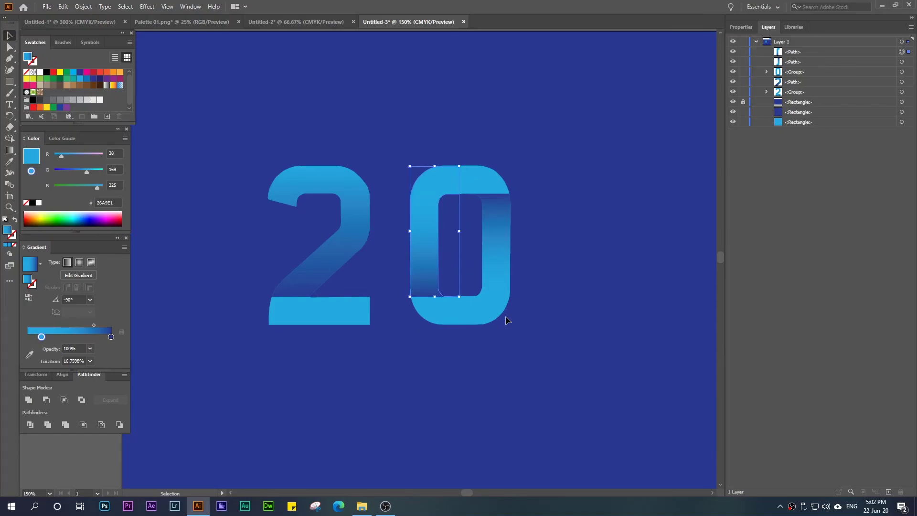
- Fine-tune the rotated copy's position so its edges line up with the left side and inner base of the "0"
click(425, 285)
scroll(425, 286, up, 4)
click(329, 405)
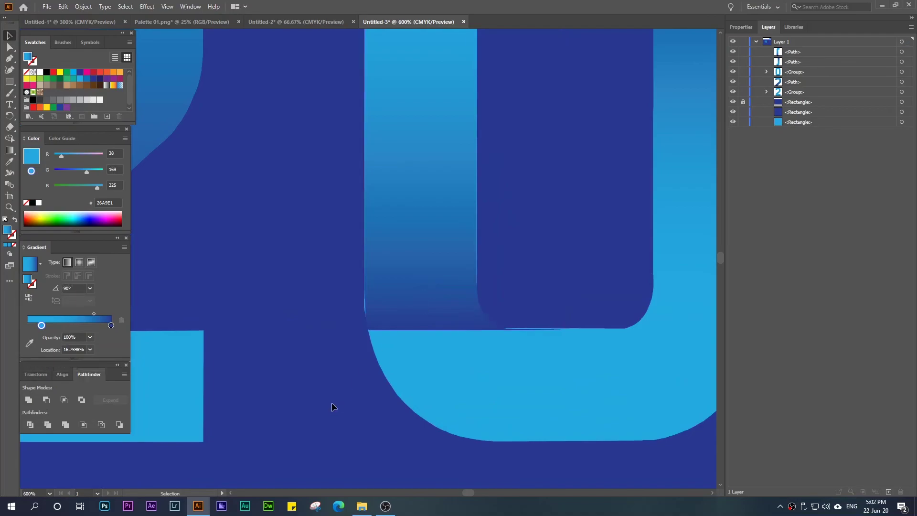
click(403, 302)
drag(462, 328, 463, 328)
click(346, 413)
scroll(392, 282, up, 5)
click(431, 285)
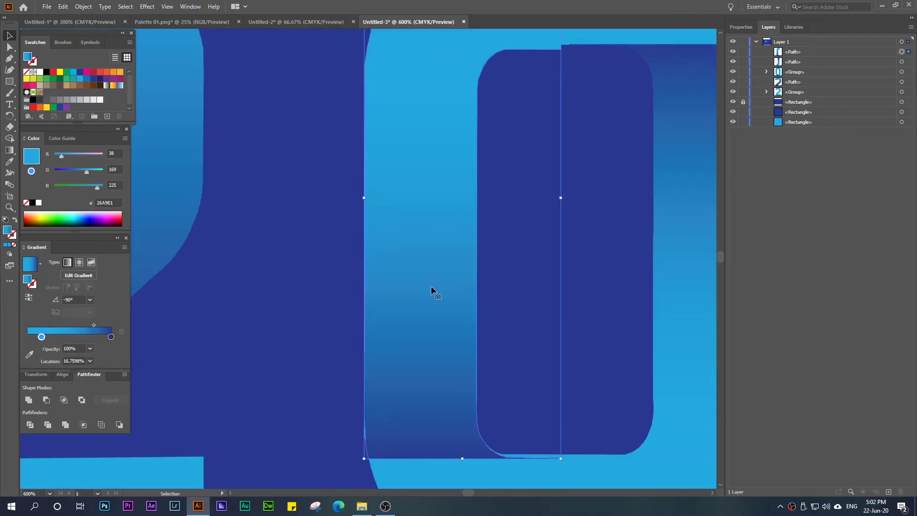
click(304, 293)
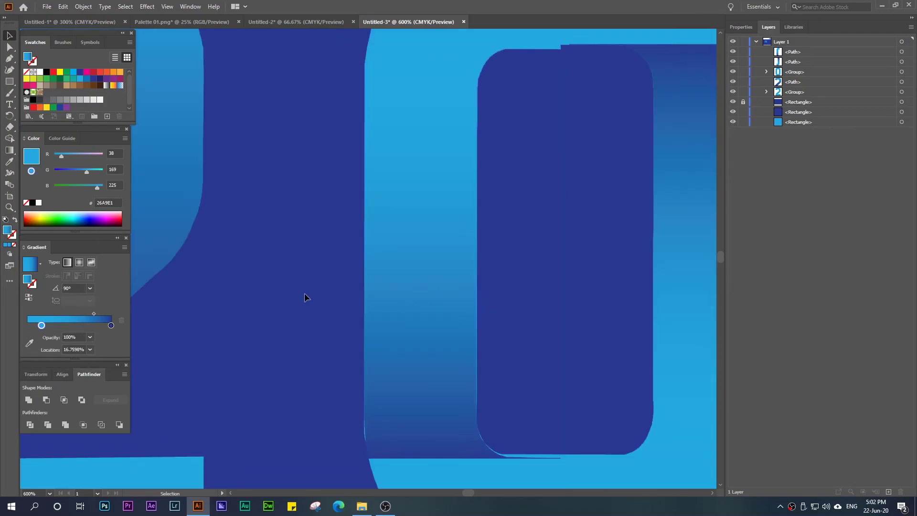
click(408, 316)
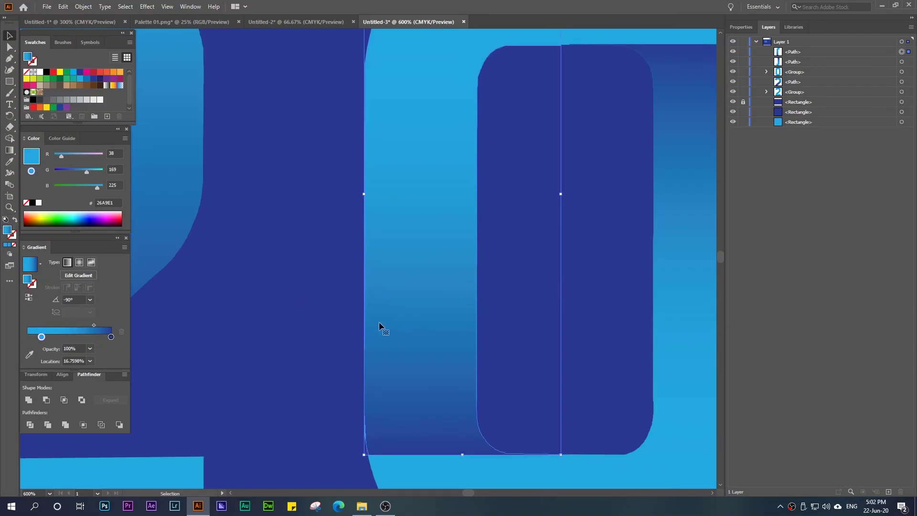
click(307, 323)
scroll(321, 333, down, 4)
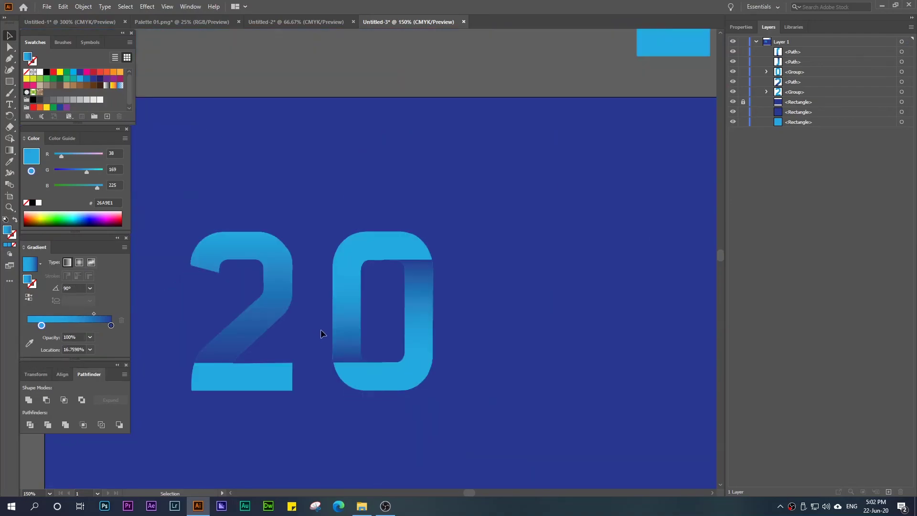
- Move all parts of the "0" together toward the "2" until the two digits touch
drag(355, 233, 467, 199)
drag(488, 285, 611, 366)
drag(514, 333, 438, 338)
click(461, 420)
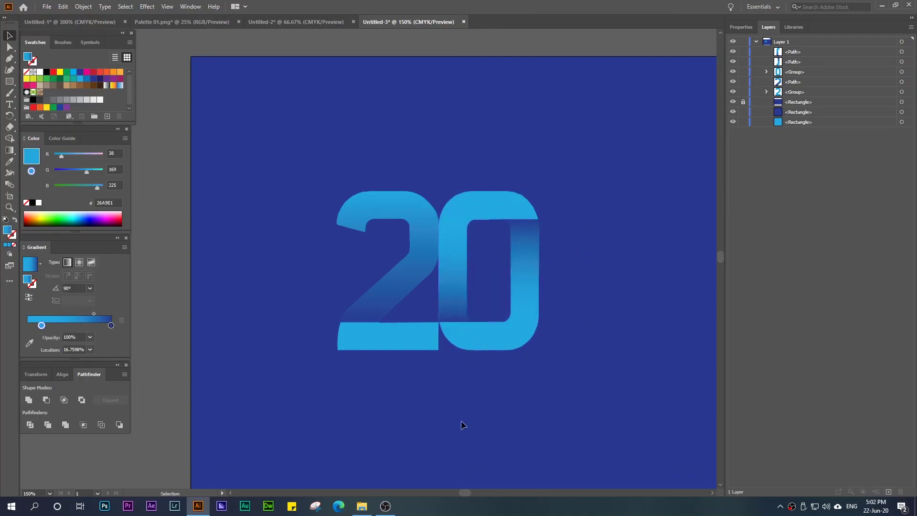
- Duplicate all parts of the "20" and place the copy directly against the original's right edge to form 2020
drag(312, 183, 574, 358)
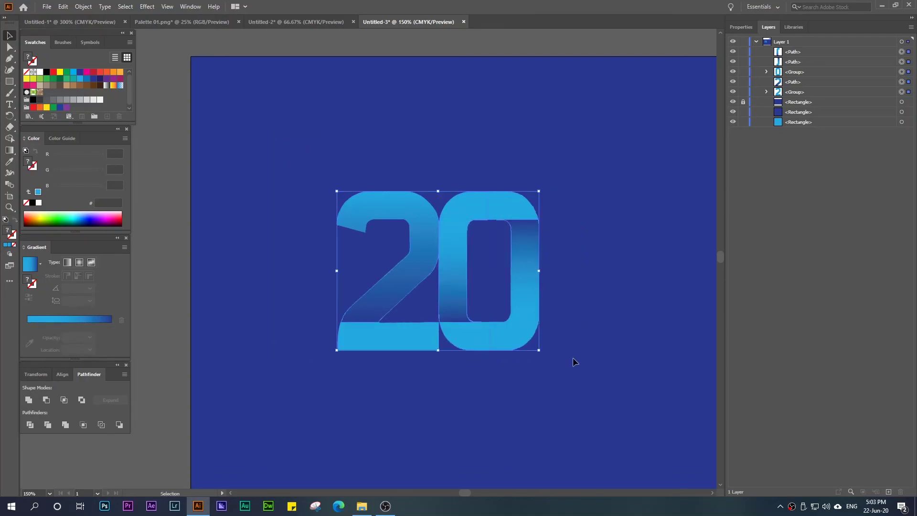
key(a)
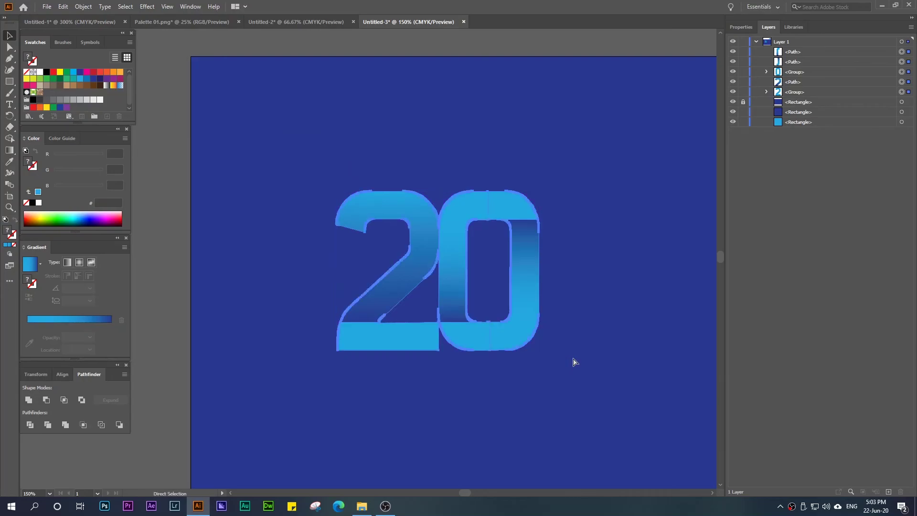
key(ctrl+c)
key(ctrl+f)
key(v)
drag(457, 265, 653, 262)
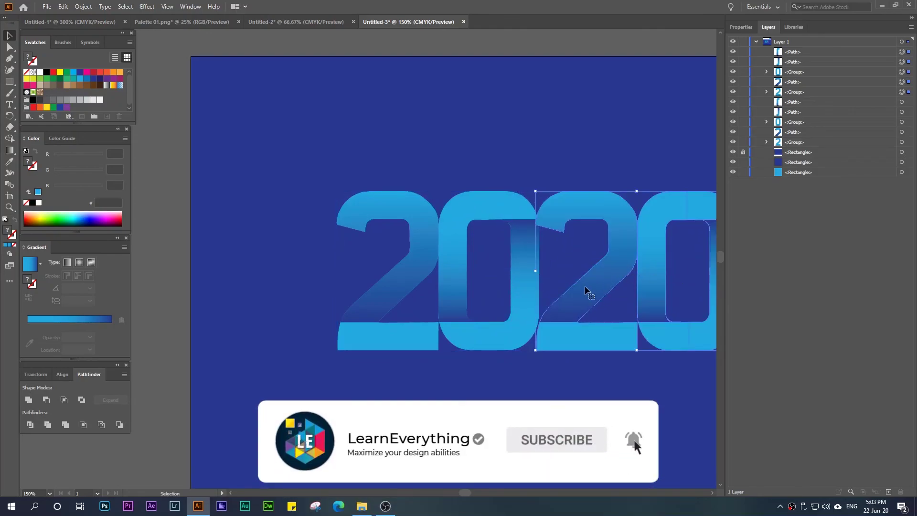
scroll(543, 287, right, 5)
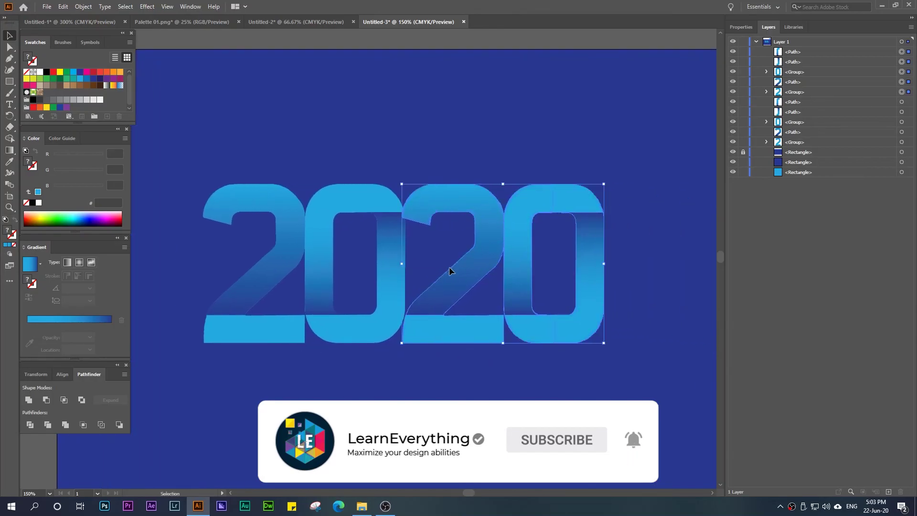
drag(468, 265, 472, 265)
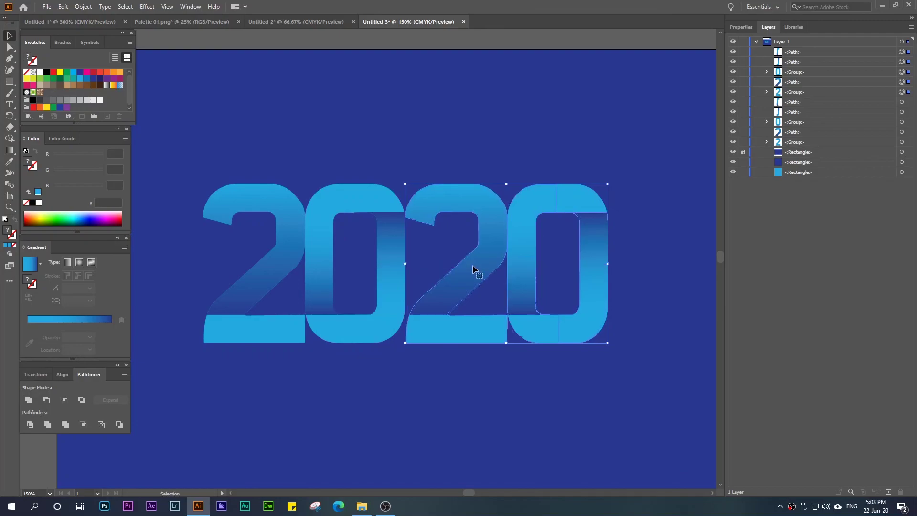
- Move the complete 2020 design to roughly the centre of the dark blue artboard
click(436, 390)
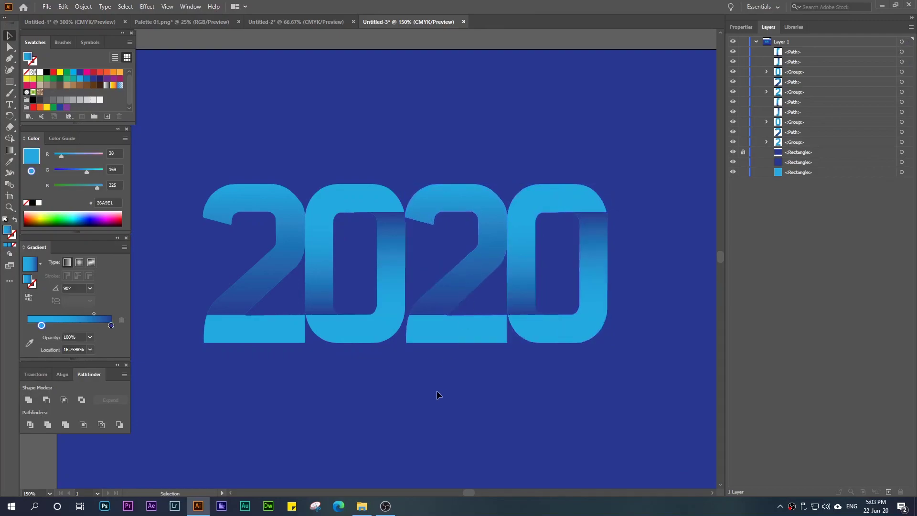
scroll(436, 394, down, 3)
drag(437, 394, 393, 357)
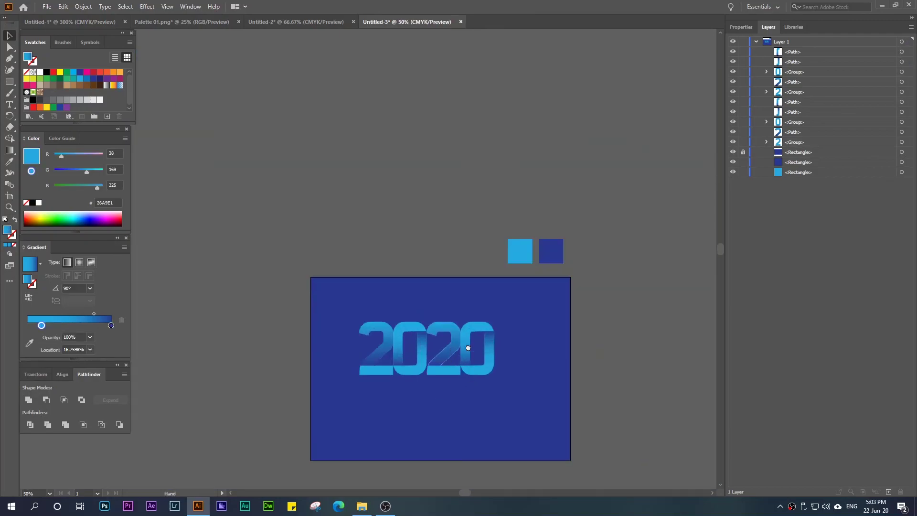
drag(468, 362, 465, 258)
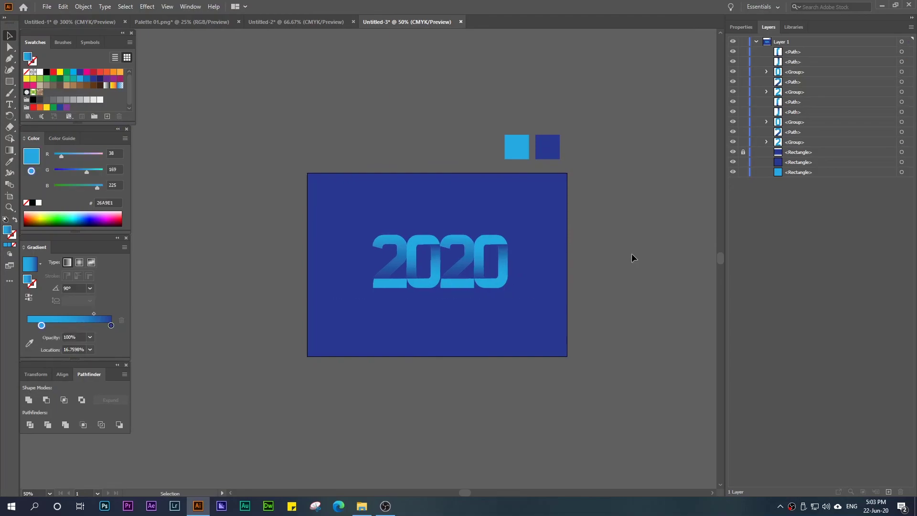